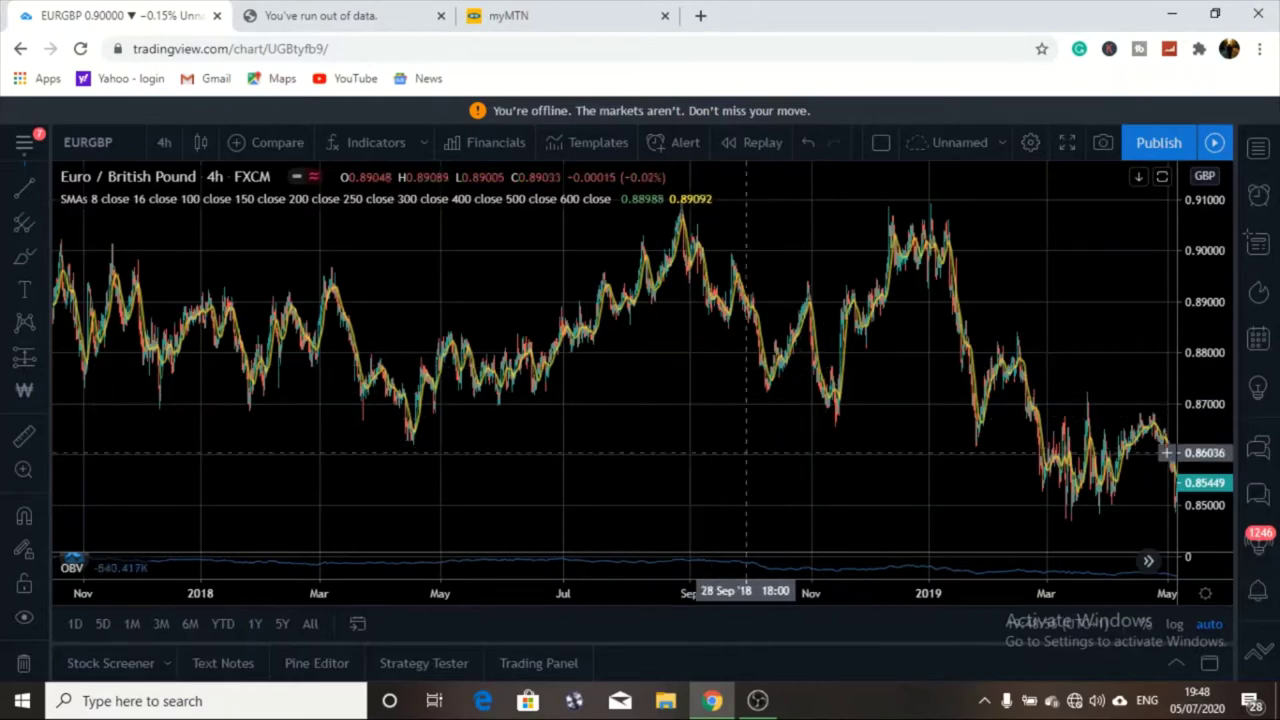
# Examine the October 2019 peak and the sharp drop that follows it on the EURGBP 4h chart, up close in full-screen view
pyautogui.moveTo(829, 390); pyautogui.dragTo(526, 413)
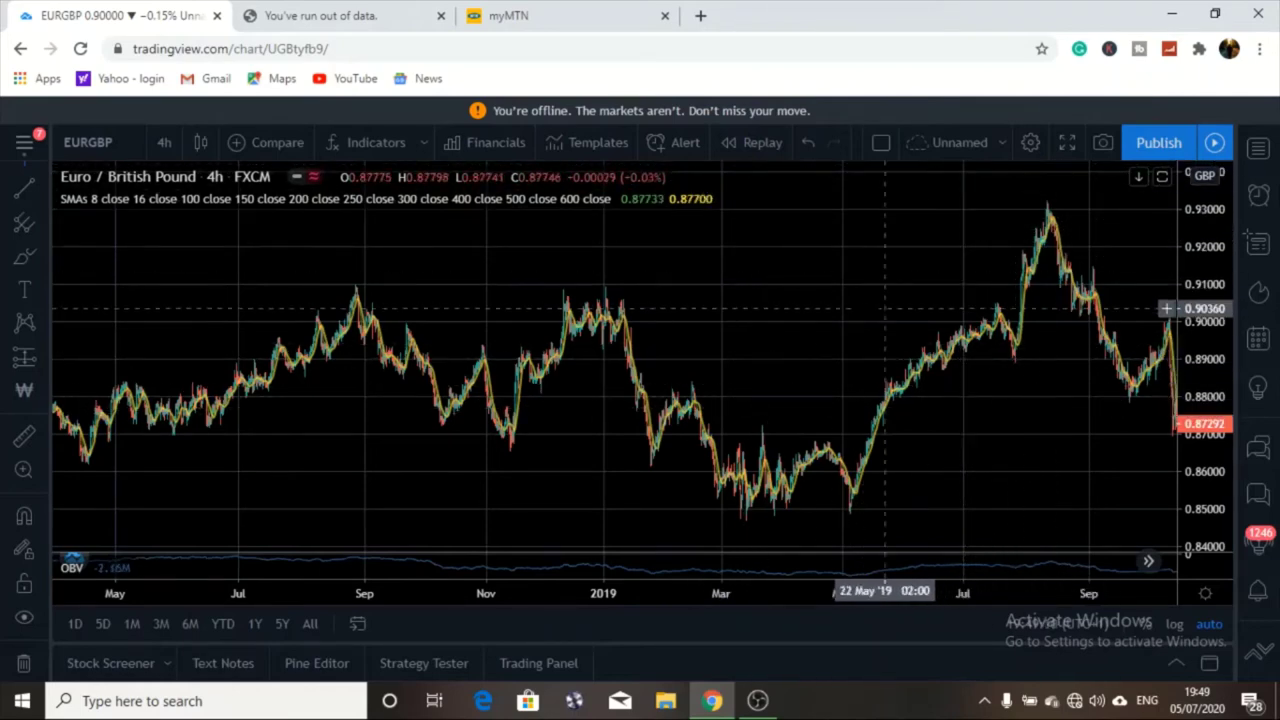
pyautogui.hscroll(5, 874, 294)
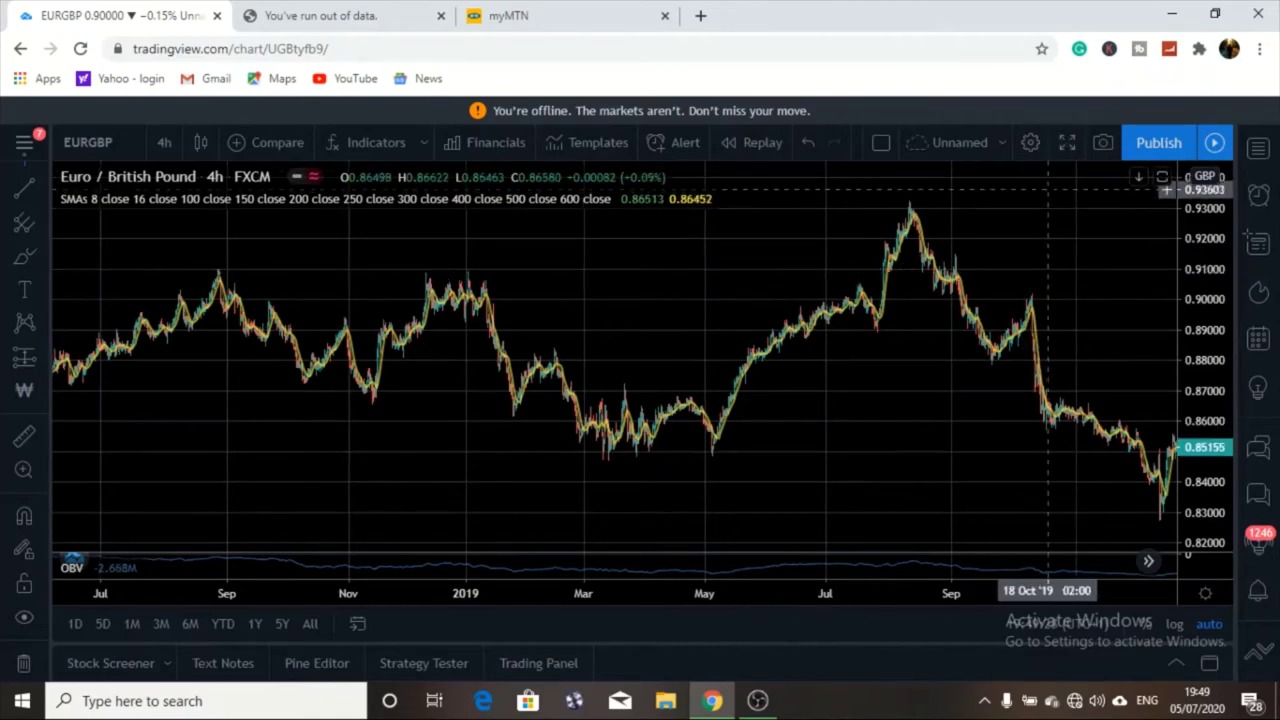
pyautogui.click(1066, 143)
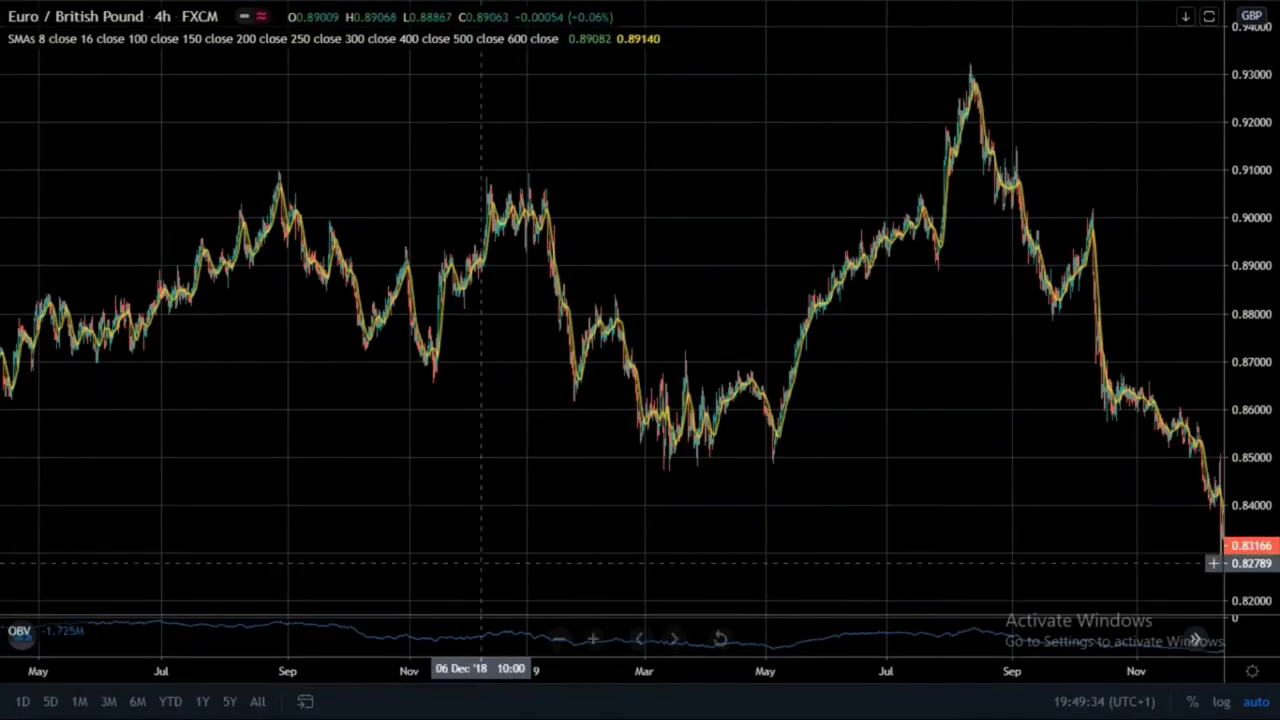
pyautogui.click(593, 639)
pyautogui.click(593, 639)
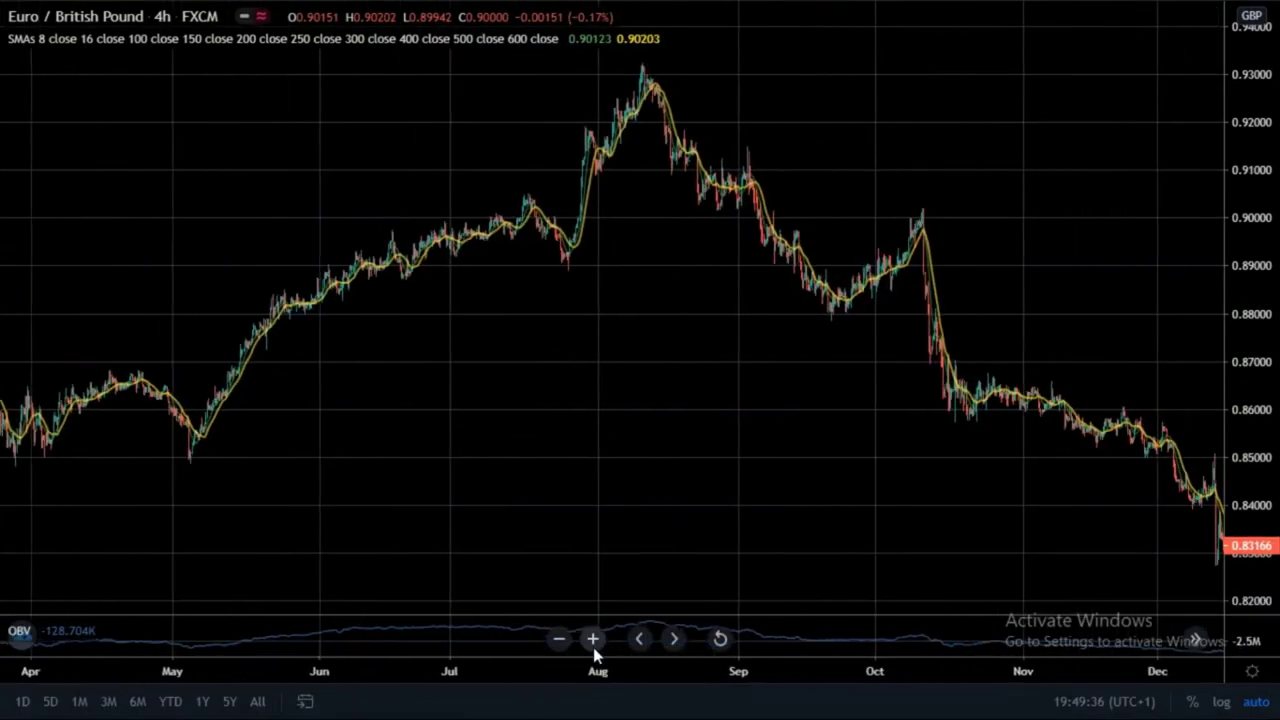
pyautogui.click(593, 639)
pyautogui.click(593, 639)
pyautogui.click(593, 639)
pyautogui.click(593, 639)
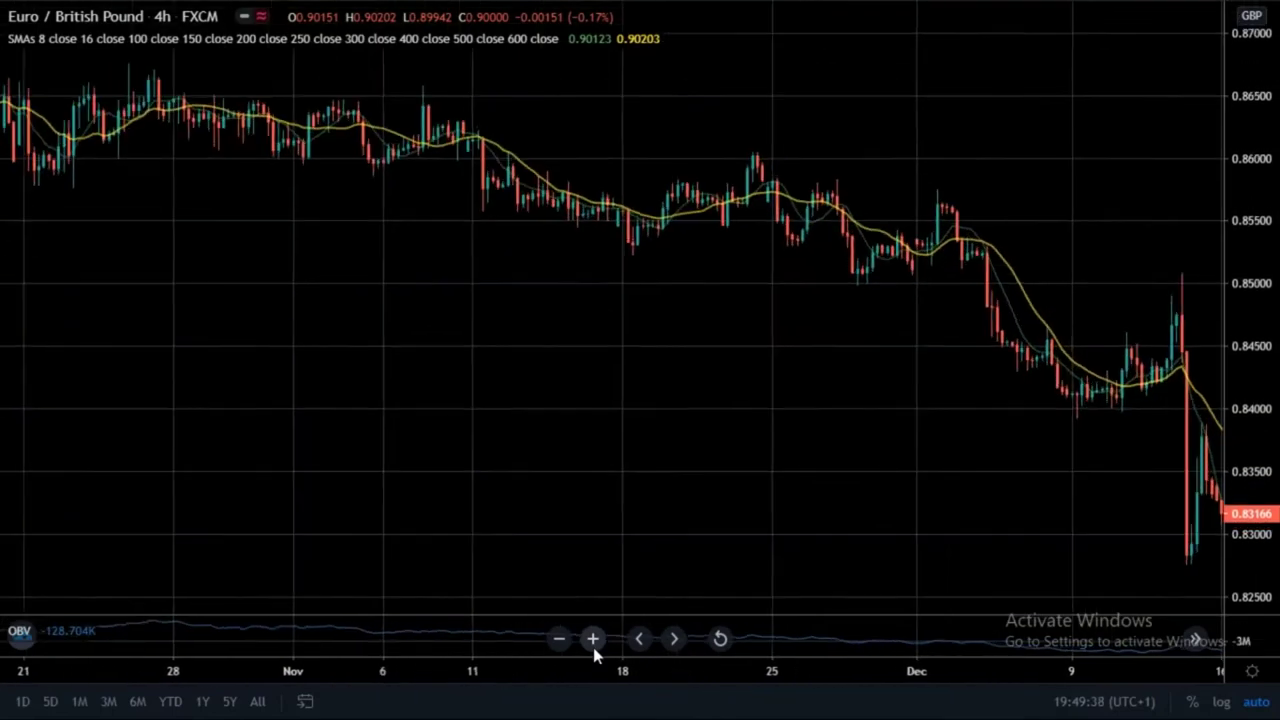
pyautogui.click(593, 639)
pyautogui.moveTo(426, 419); pyautogui.dragTo(830, 494)
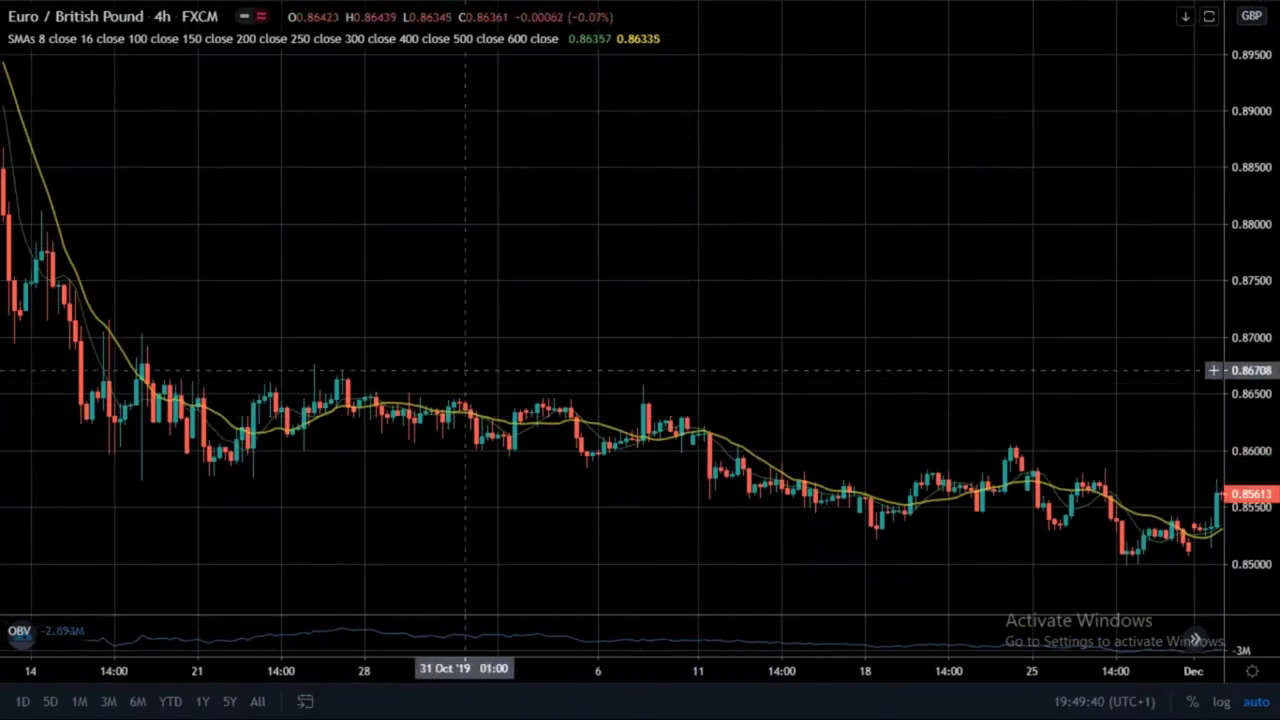
pyautogui.moveTo(229, 391); pyautogui.dragTo(694, 456)
pyautogui.moveTo(300, 443); pyautogui.dragTo(510, 450)
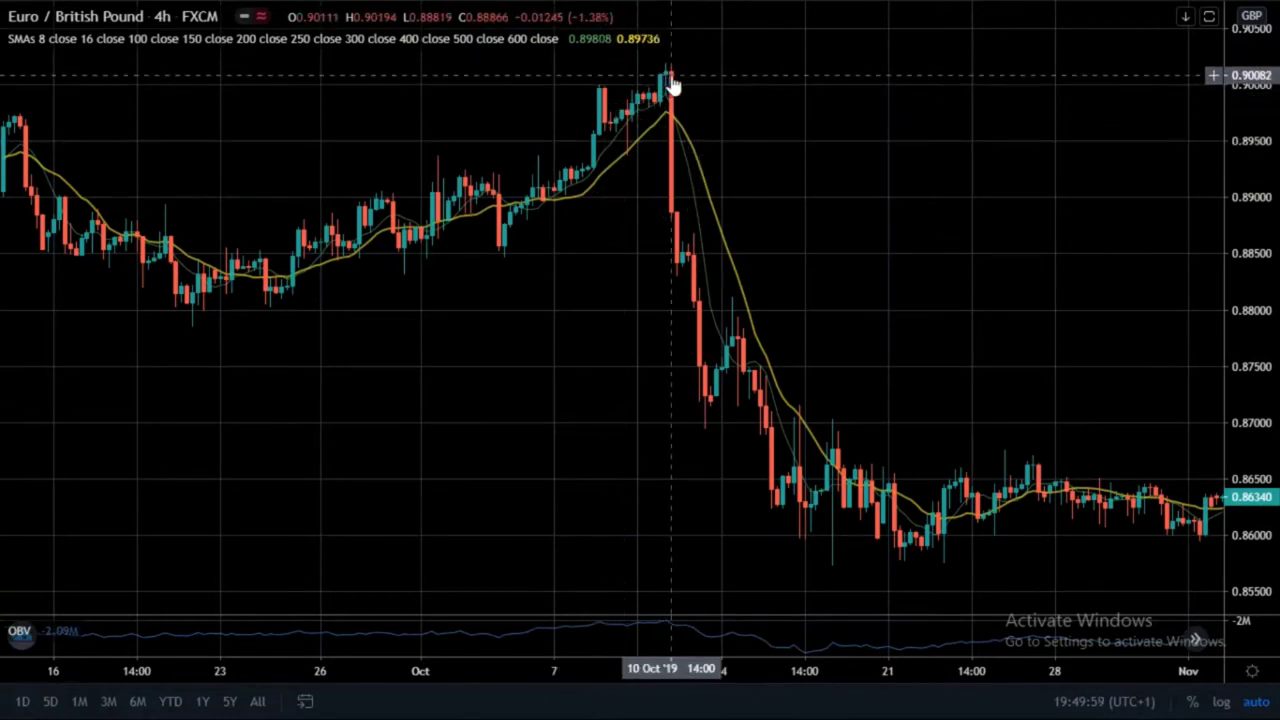
pyautogui.moveTo(315, 140); pyautogui.dragTo(693, 213)
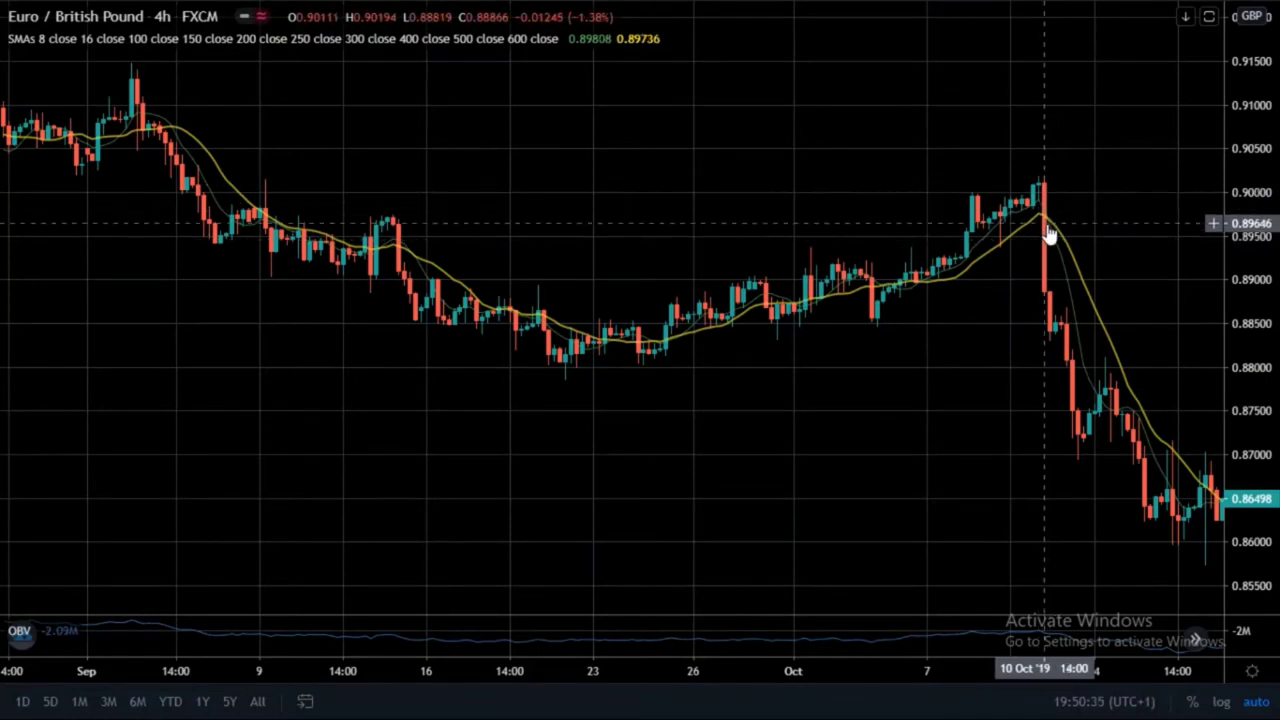
# Place a short position on the large bearish candle of 10 Oct '19, with its entry at about 0.89322
pyautogui.press('Escape')
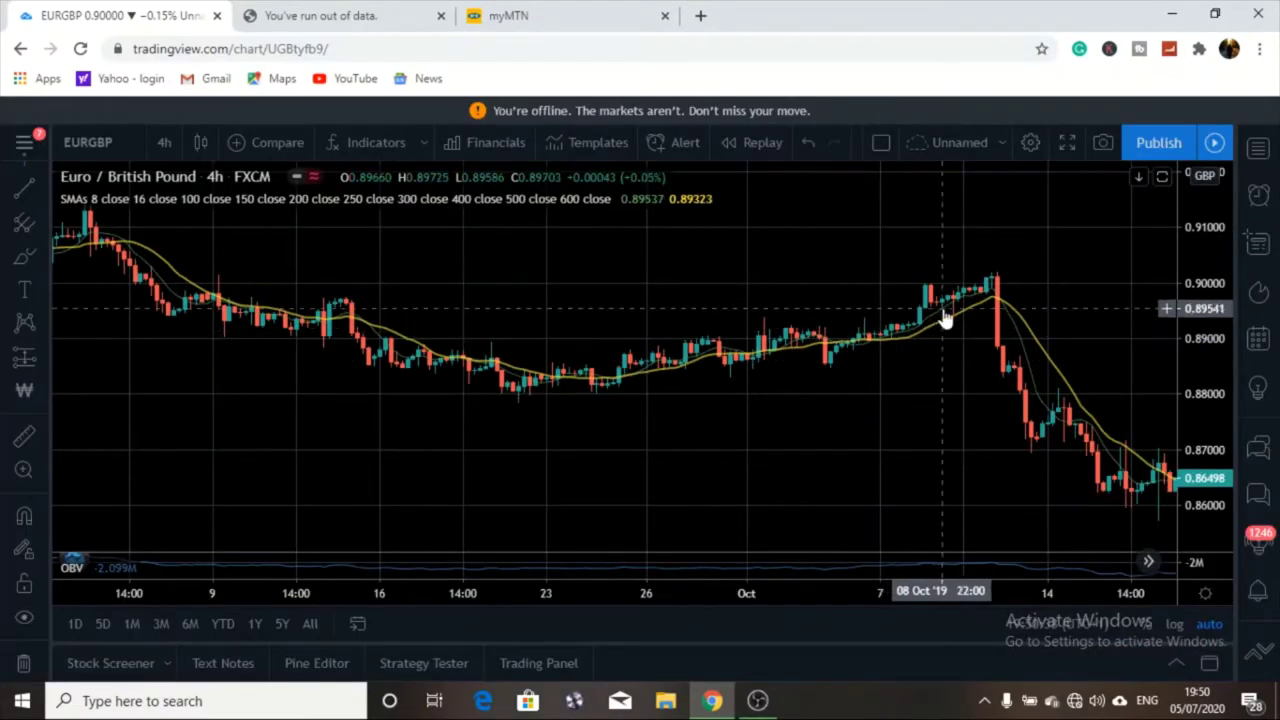
pyautogui.click(42, 366)
pyautogui.click(68, 396)
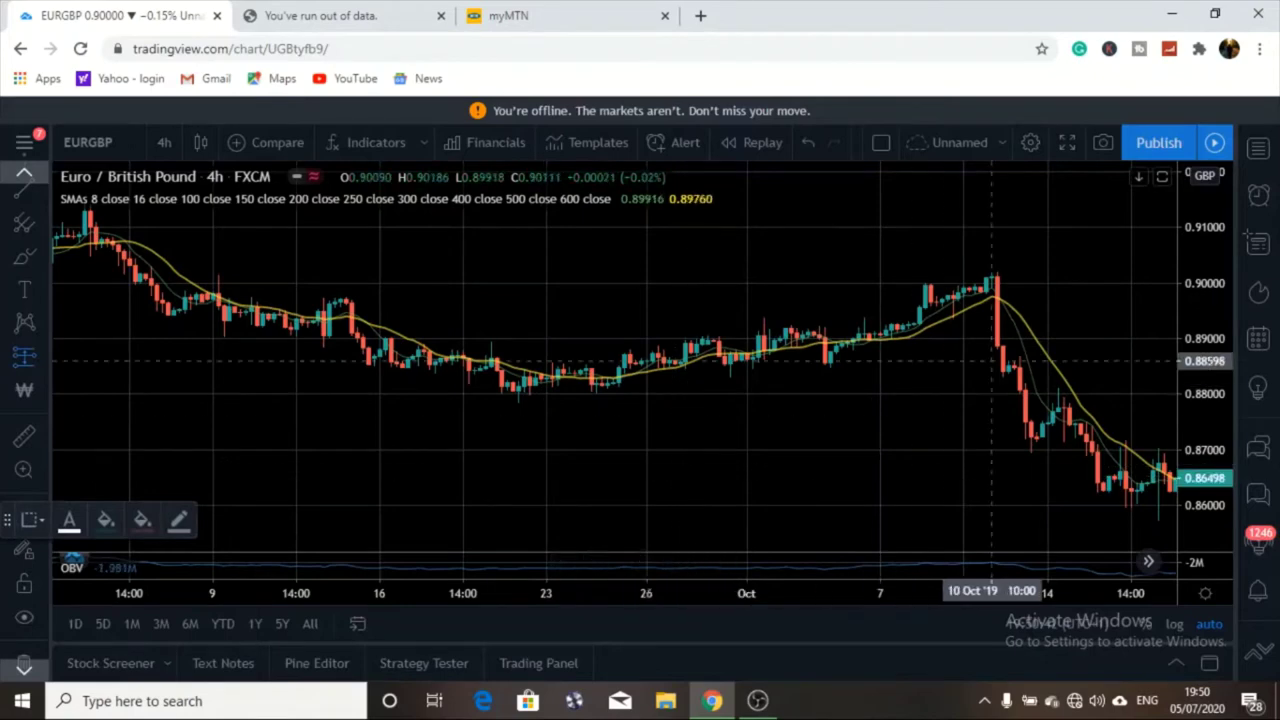
pyautogui.click(1003, 320)
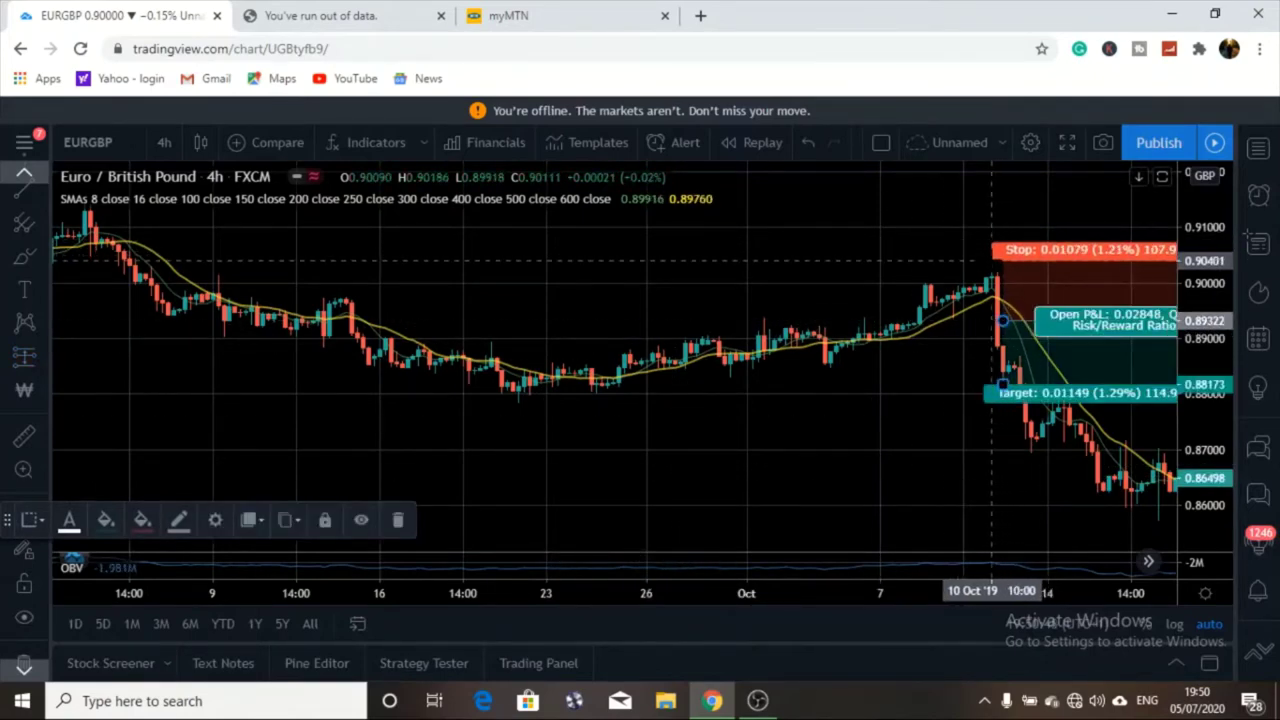
# Extend the short position's profit target down to about 0.85053
pyautogui.moveTo(900, 345)
pyautogui.mouseDown()
pyautogui.moveTo(820, 360)
pyautogui.moveTo(703, 314)
pyautogui.mouseUp()
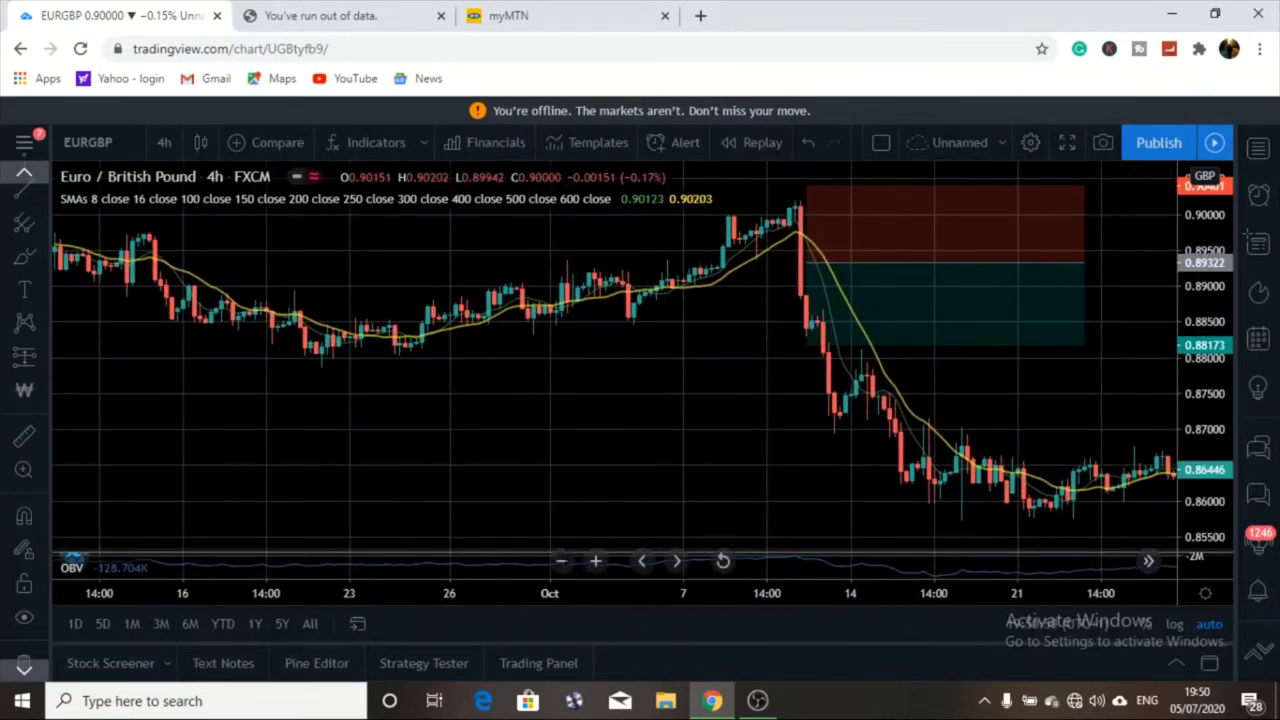
pyautogui.click(563, 562)
pyautogui.click(563, 562)
pyautogui.click(563, 562)
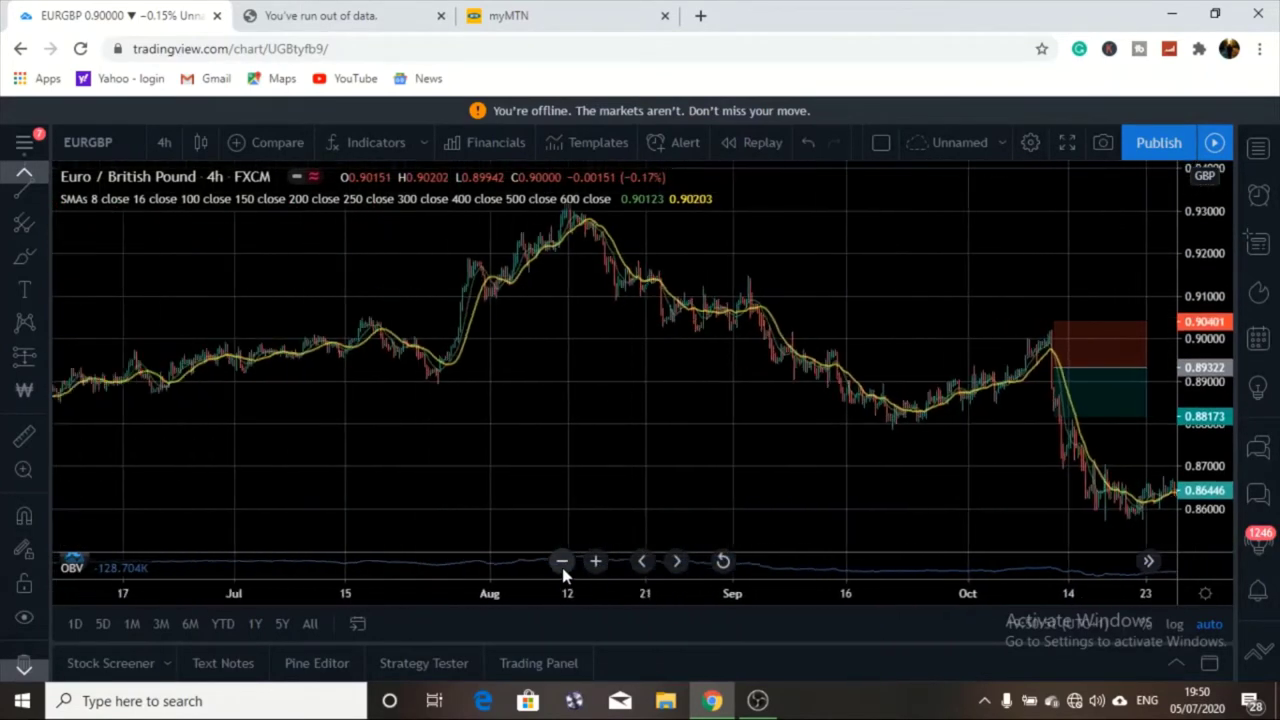
pyautogui.click(563, 562)
pyautogui.click(563, 562)
pyautogui.click(563, 562)
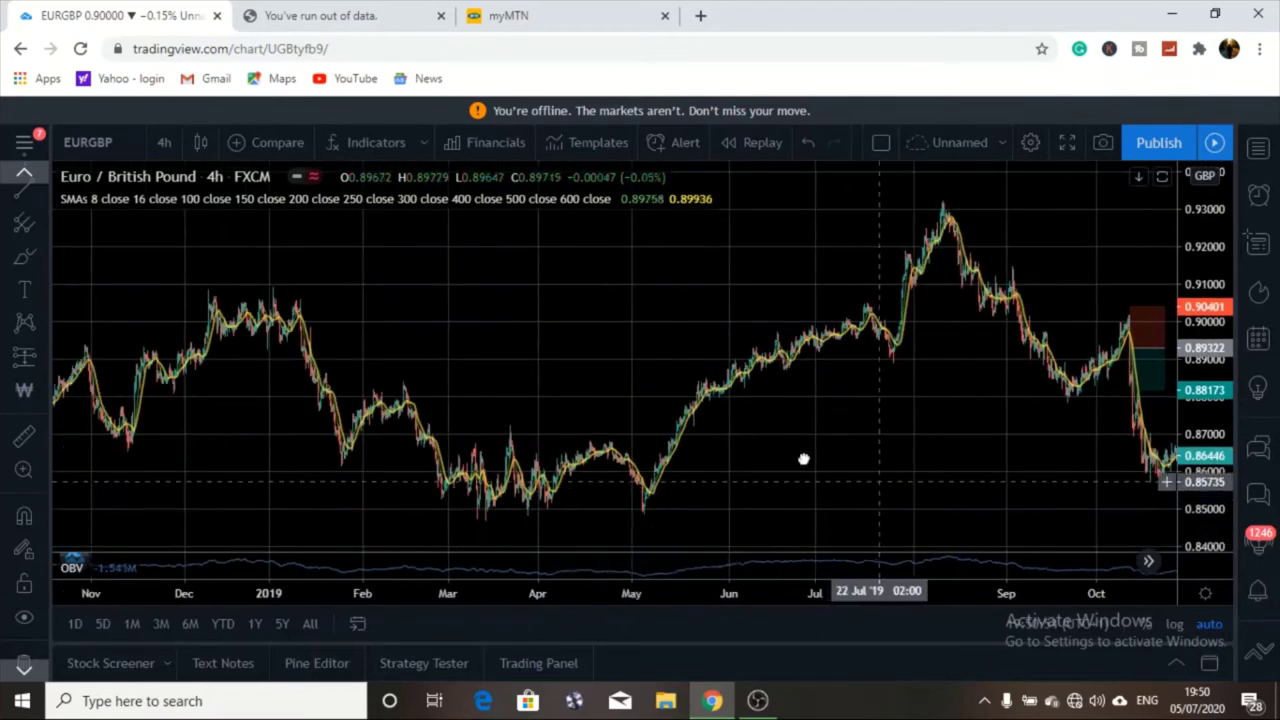
pyautogui.moveTo(803, 459); pyautogui.dragTo(646, 431)
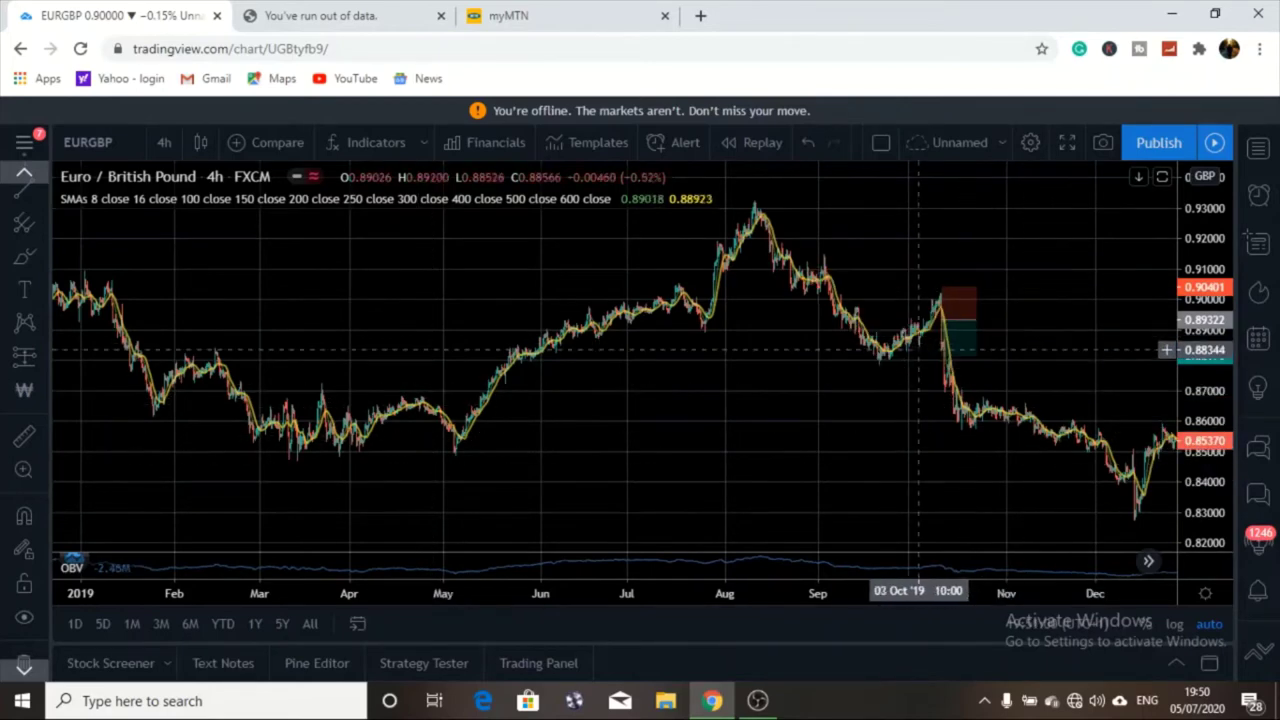
pyautogui.click(942, 322)
pyautogui.moveTo(942, 366); pyautogui.dragTo(946, 457)
pyautogui.click(775, 360)
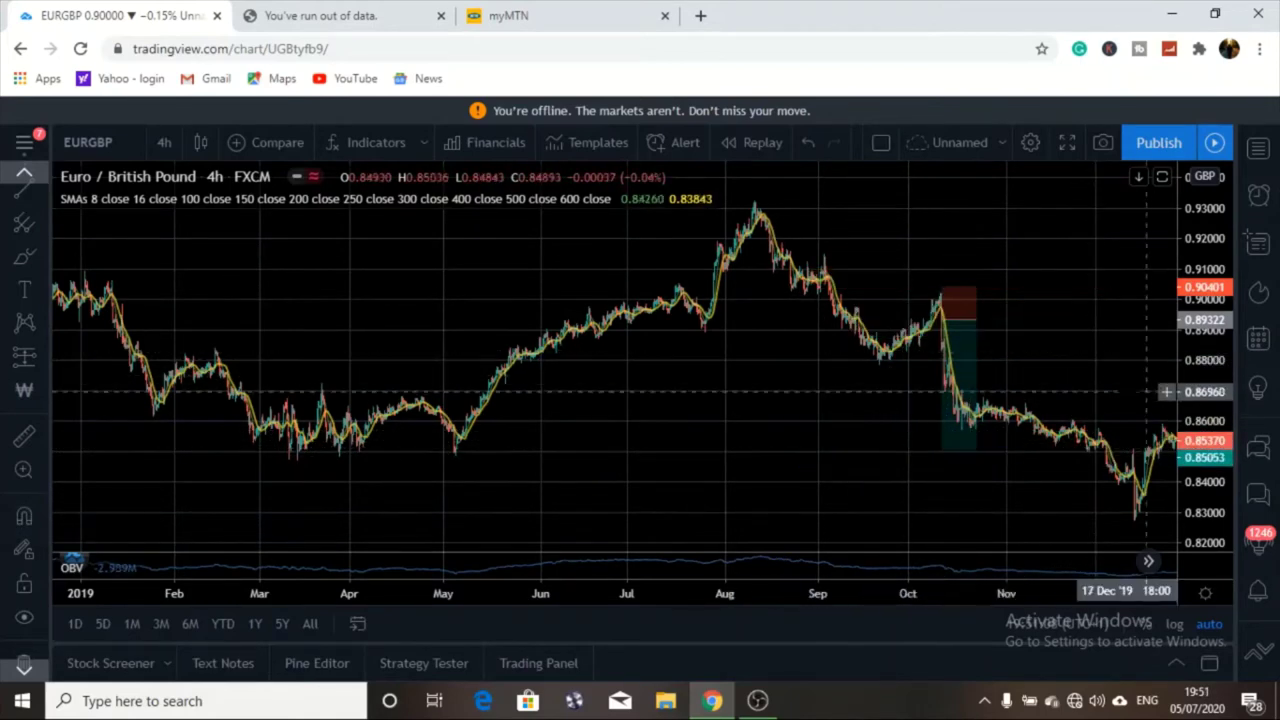
# Examine the October 2019 short position up close against the moving averages and the candles around its entry, in full-screen view
pyautogui.moveTo(980, 442)
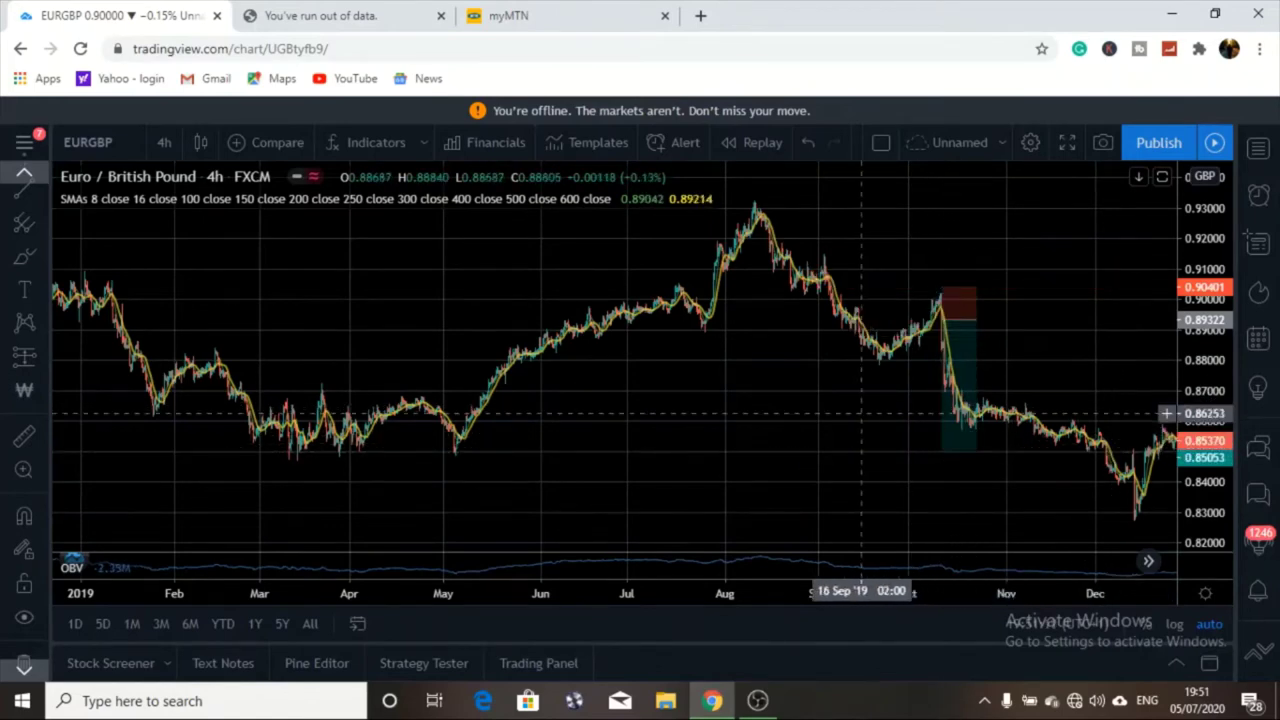
pyautogui.click(593, 561)
pyautogui.click(593, 561)
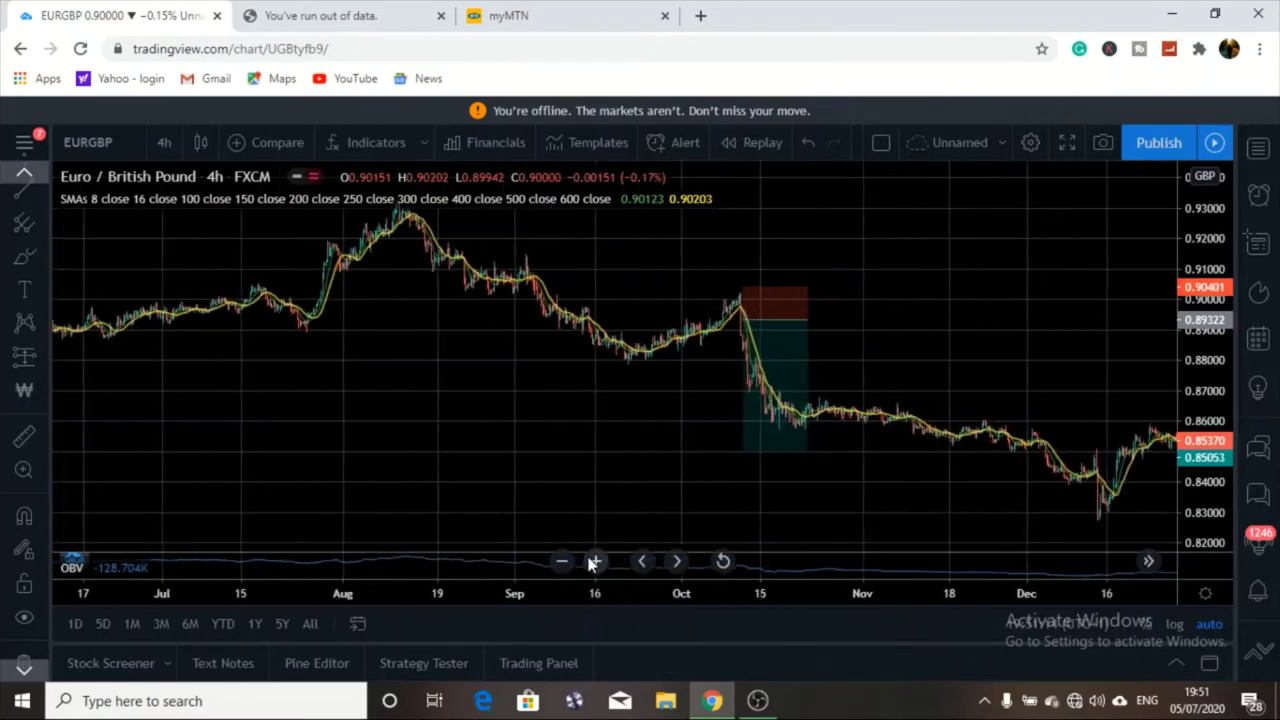
pyautogui.click(593, 561)
pyautogui.click(593, 561)
pyautogui.click(593, 561)
pyautogui.moveTo(497, 400); pyautogui.dragTo(1057, 530)
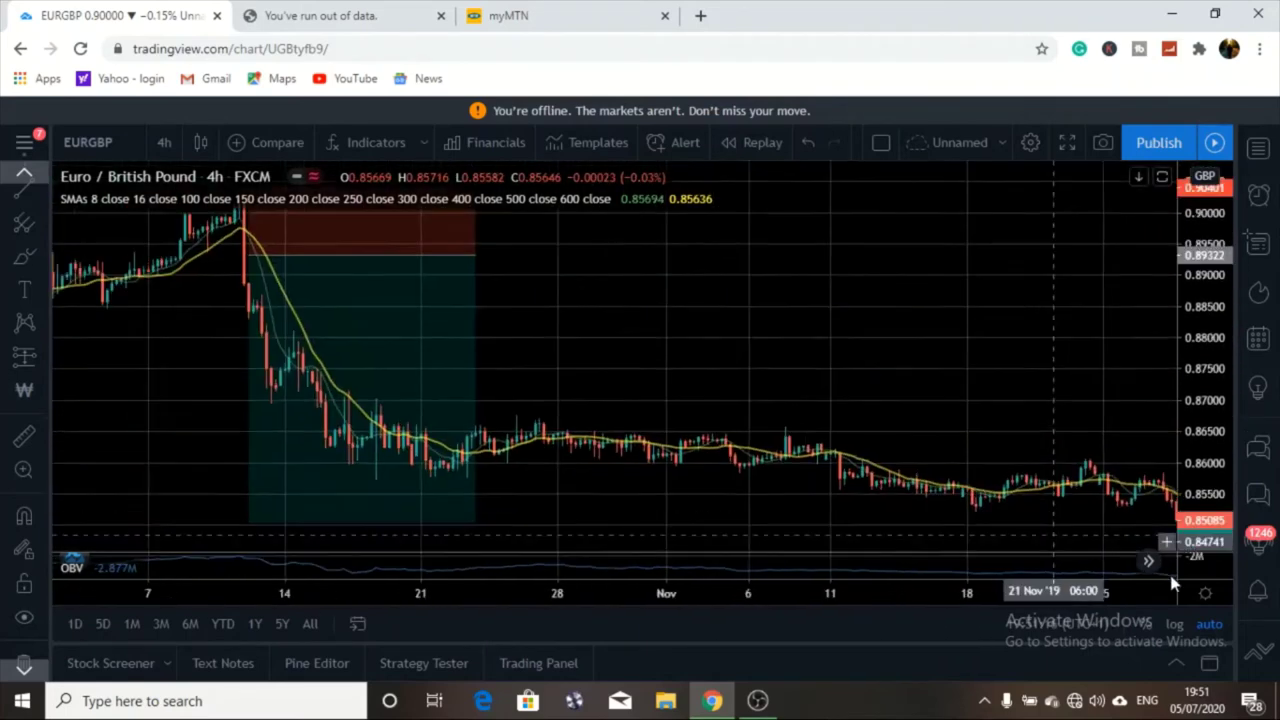
pyautogui.moveTo(700, 423); pyautogui.dragTo(1097, 449)
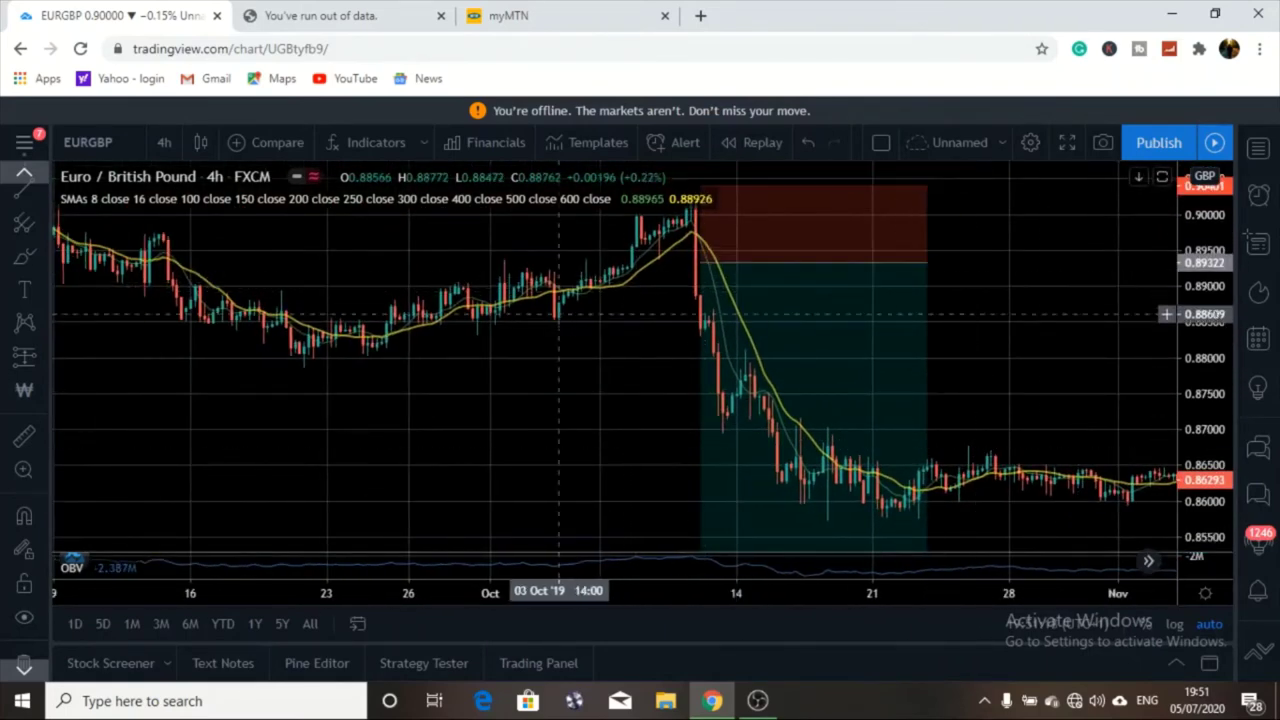
pyautogui.moveTo(554, 400); pyautogui.dragTo(654, 383)
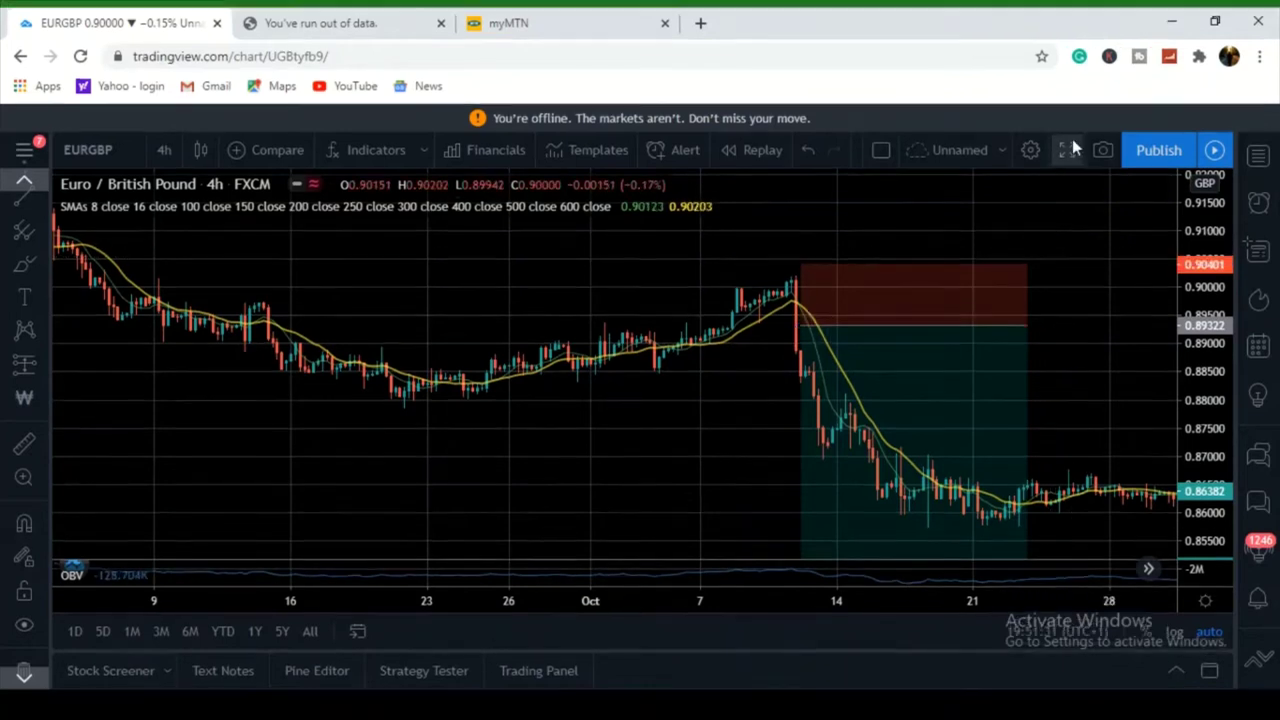
pyautogui.click(1067, 150)
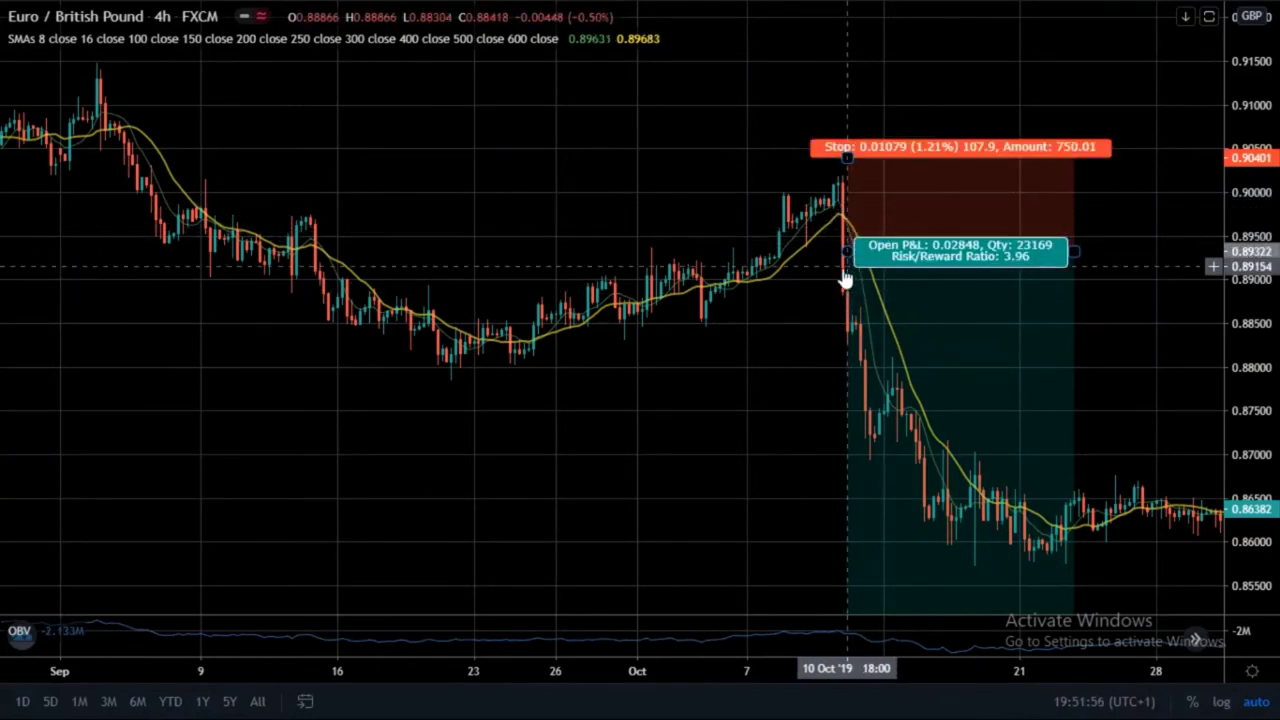
# Draw a horizontal ray along the June 2019 support lows at about 0.88738, starting at 03 Jun '19
pyautogui.moveTo(454, 366); pyautogui.dragTo(510, 377)
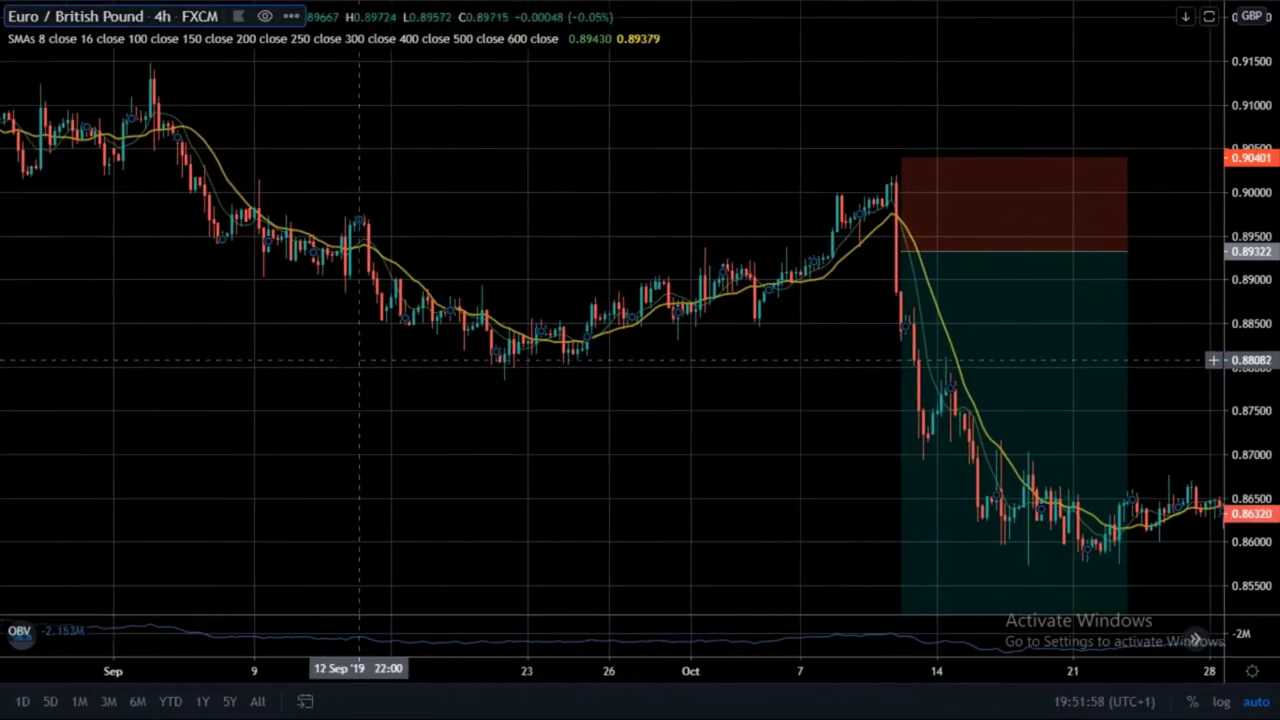
pyautogui.moveTo(400, 380); pyautogui.dragTo(1071, 457)
pyautogui.moveTo(386, 391); pyautogui.dragTo(797, 439)
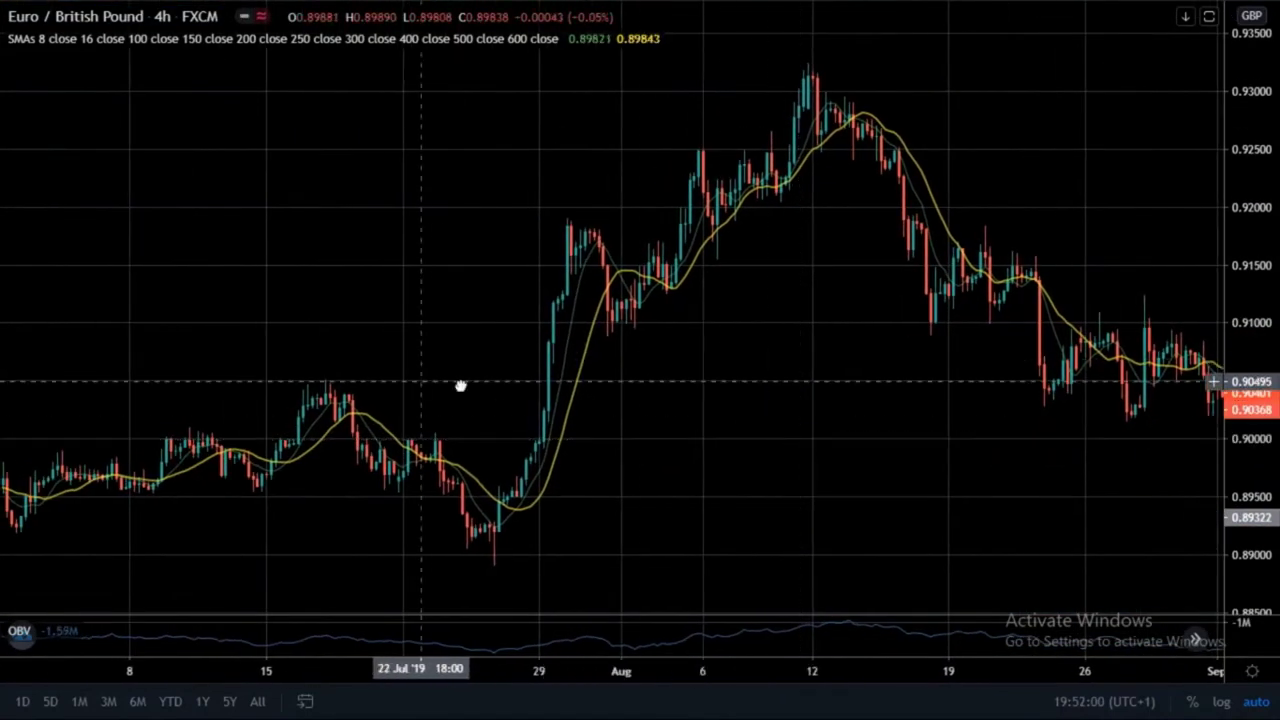
pyautogui.moveTo(460, 380); pyautogui.dragTo(786, 382)
pyautogui.moveTo(417, 351); pyautogui.dragTo(671, 359)
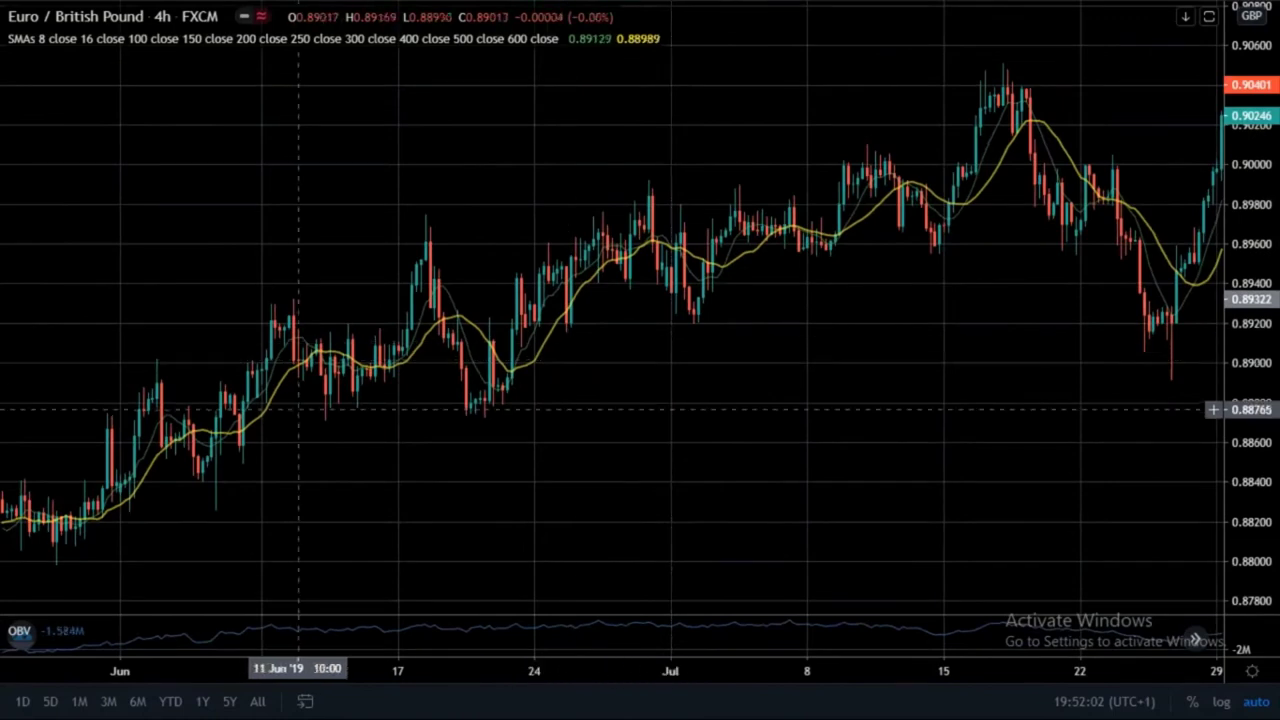
pyautogui.moveTo(295, 409); pyautogui.dragTo(500, 414)
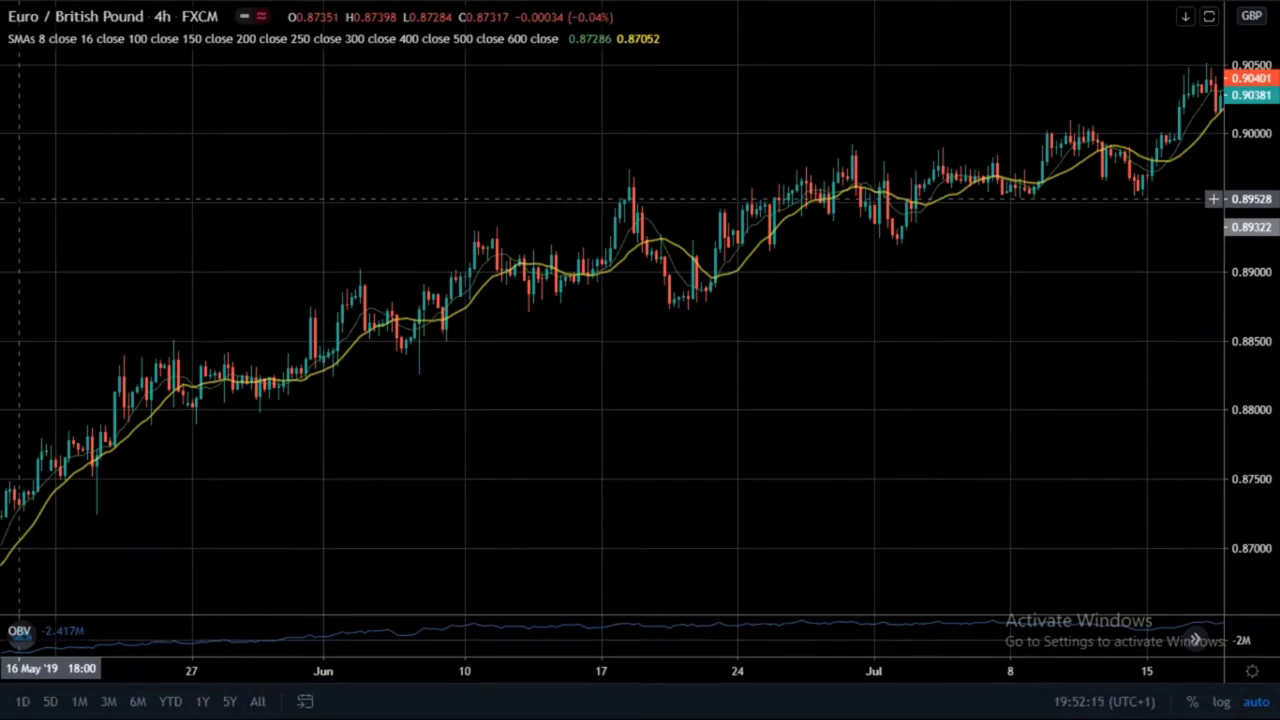
pyautogui.press('Escape')
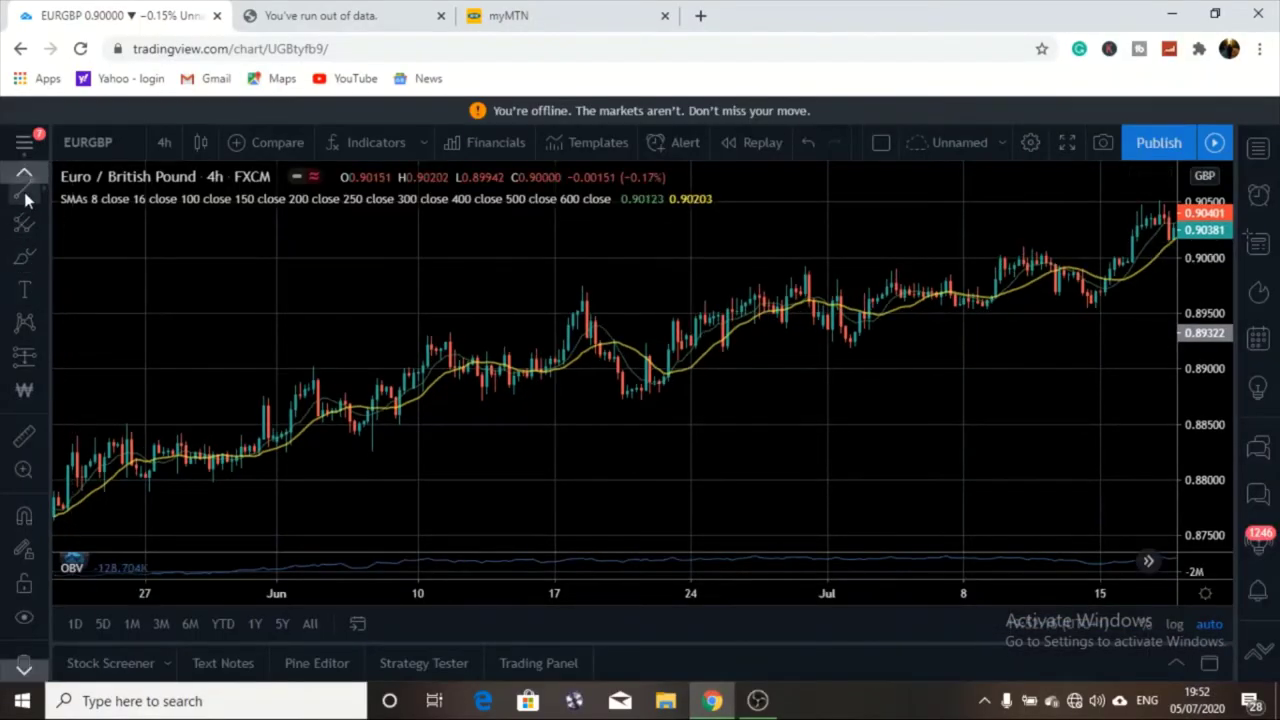
pyautogui.click(43, 193)
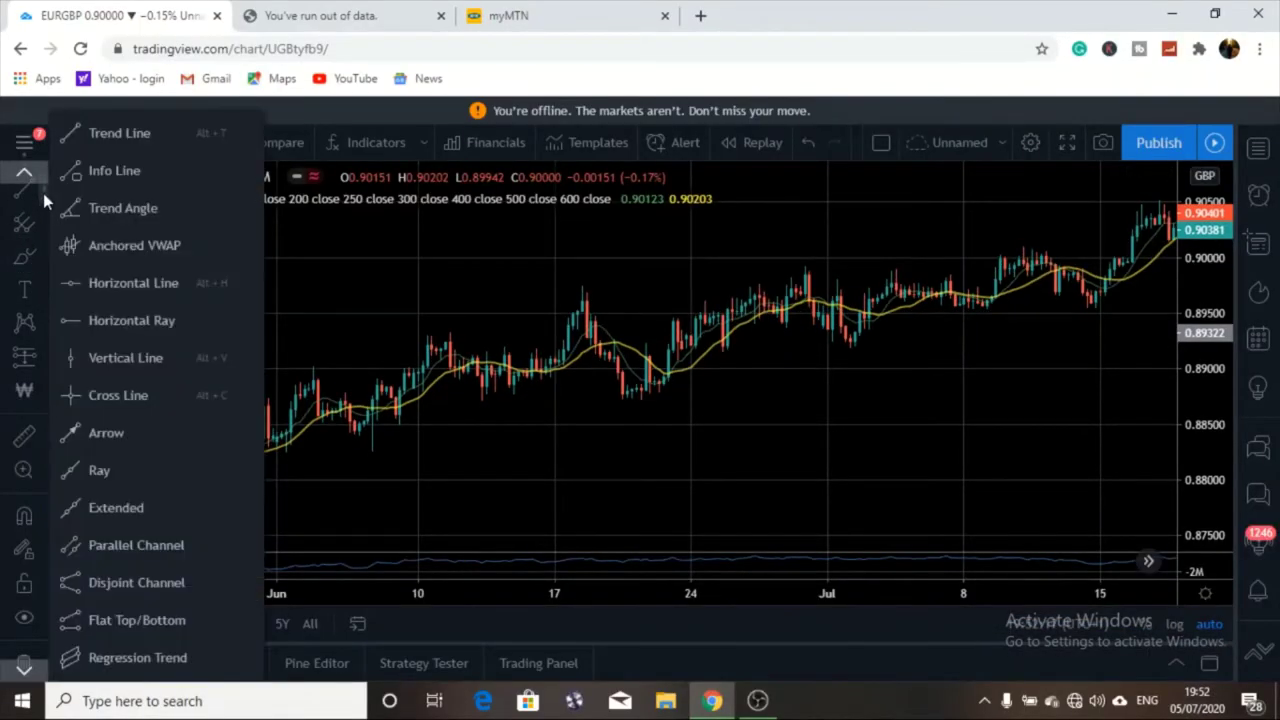
pyautogui.click(110, 322)
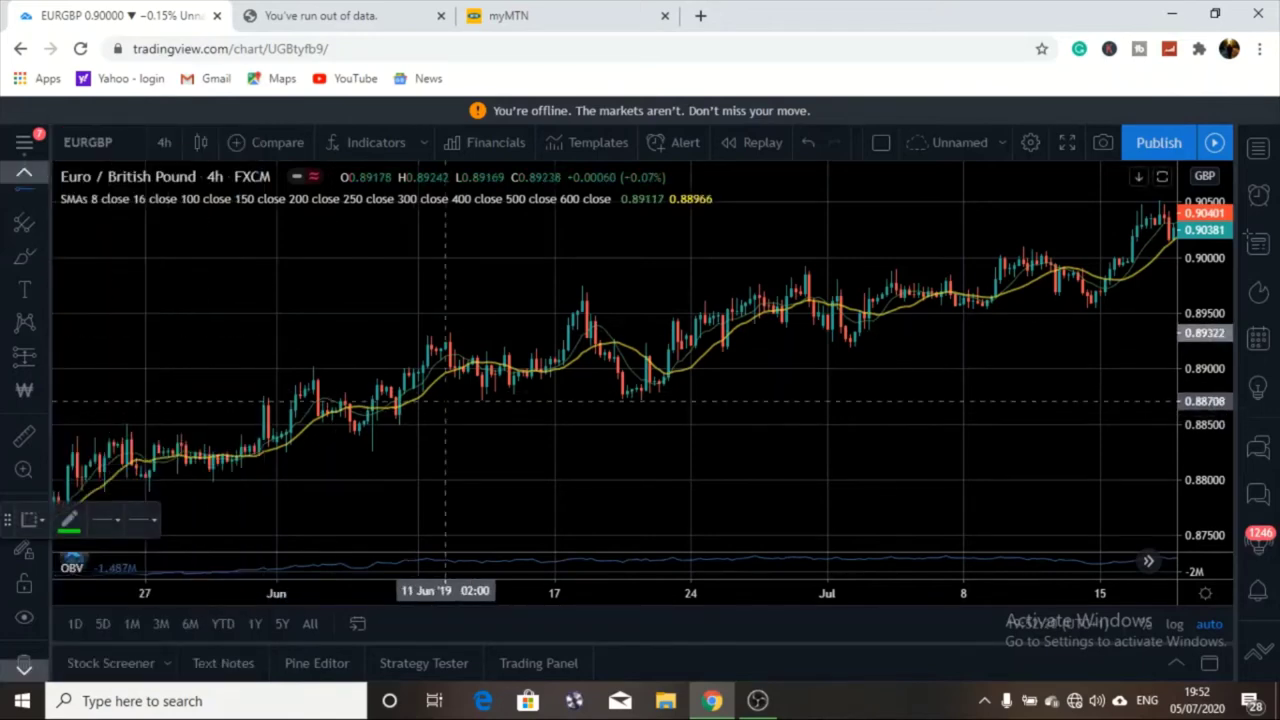
pyautogui.click(445, 397)
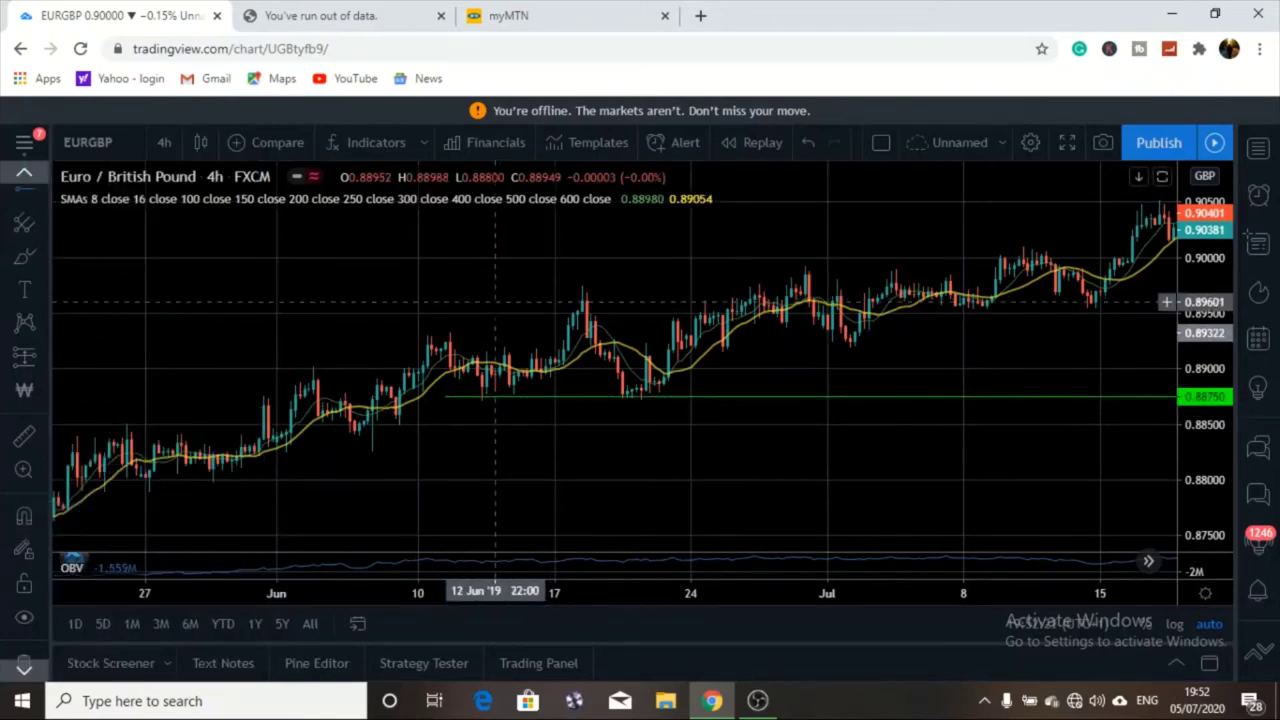
pyautogui.moveTo(455, 298); pyautogui.dragTo(303, 300)
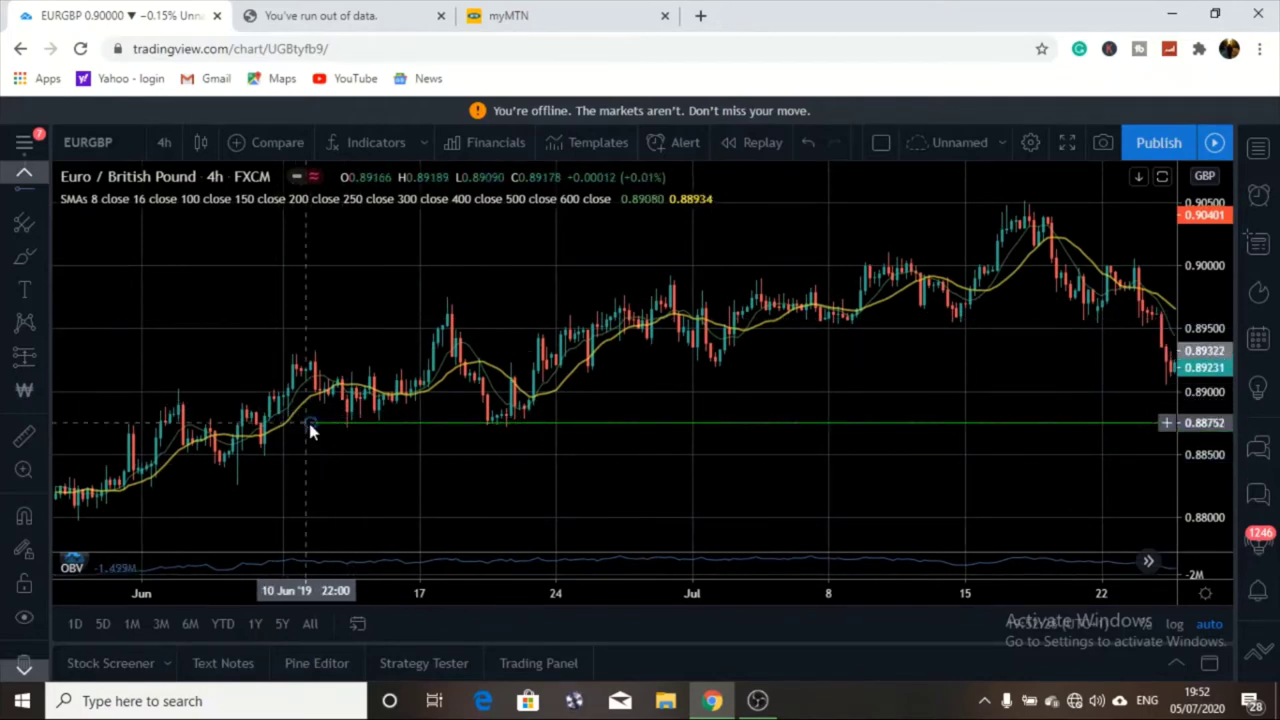
pyautogui.moveTo(309, 428)
pyautogui.mouseDown()
pyautogui.moveTo(173, 400)
pyautogui.moveTo(150, 424)
pyautogui.mouseUp()
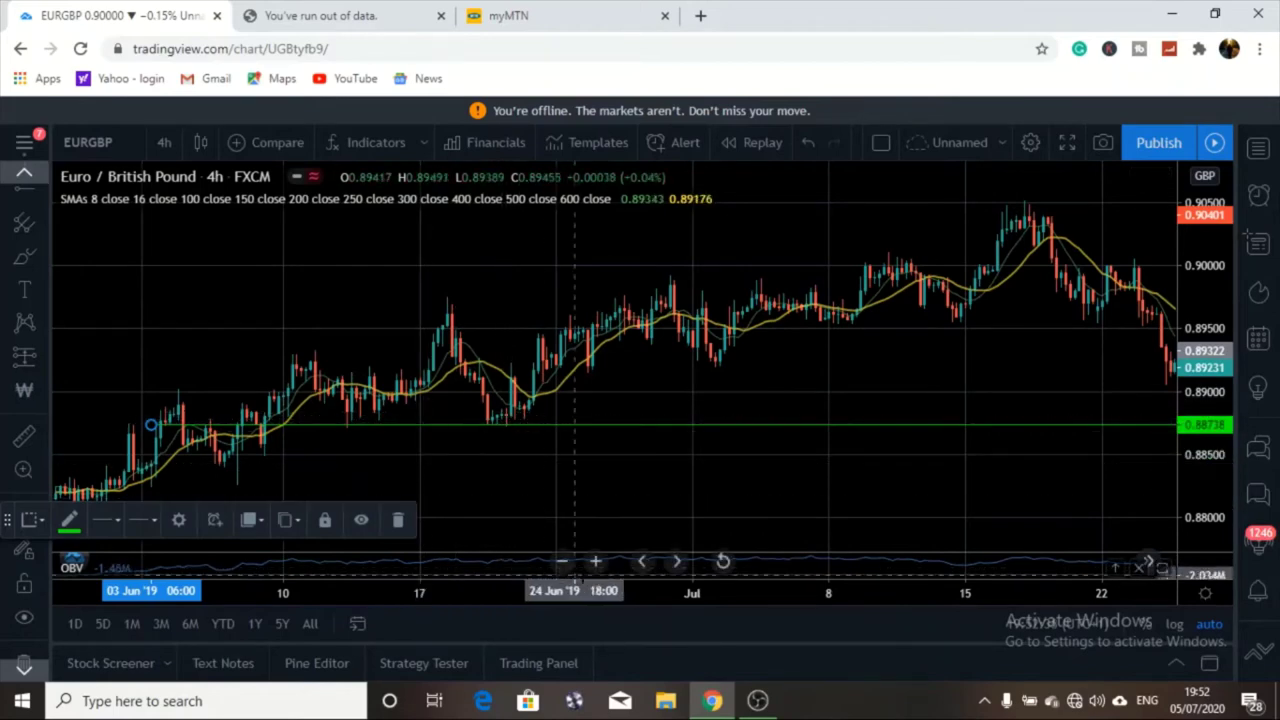
# Examine the June 2019 candles and moving averages around the horizontal support ray up close
pyautogui.click(597, 565)
pyautogui.click(597, 565)
pyautogui.click(597, 565)
pyautogui.moveTo(414, 420); pyautogui.dragTo(486, 406)
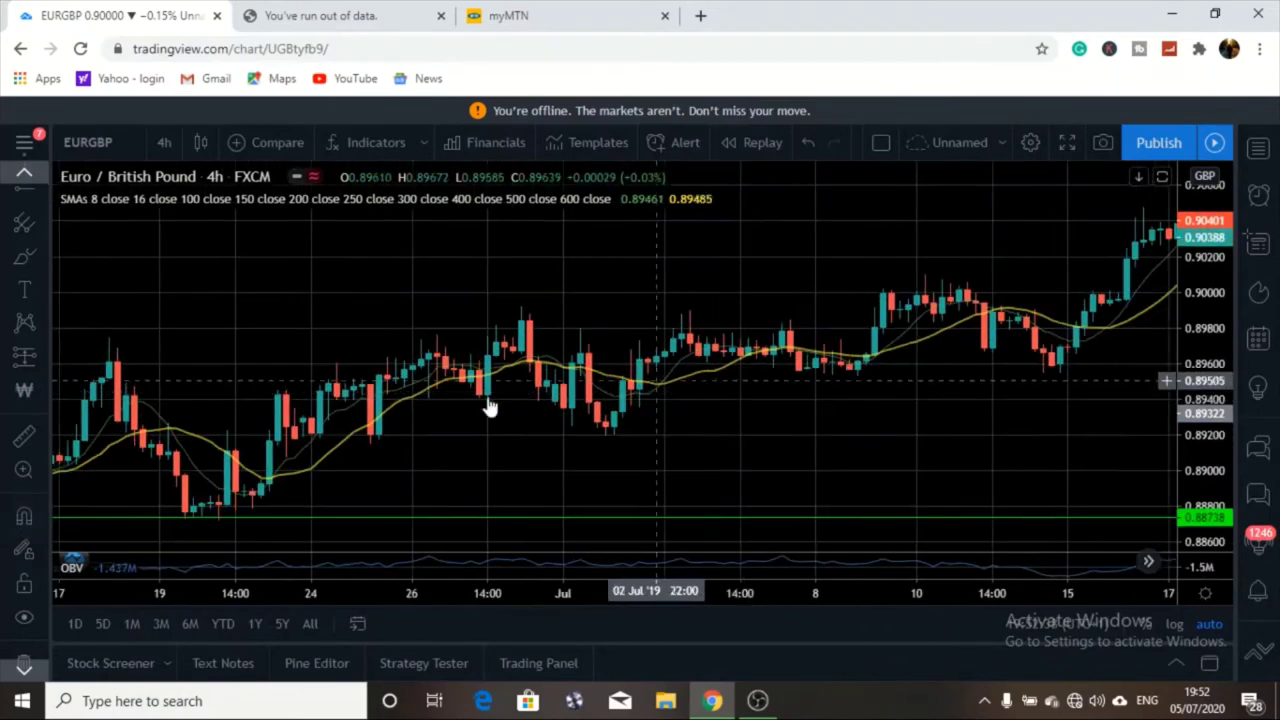
pyautogui.moveTo(423, 450); pyautogui.dragTo(650, 440)
pyautogui.moveTo(414, 414); pyautogui.dragTo(528, 428)
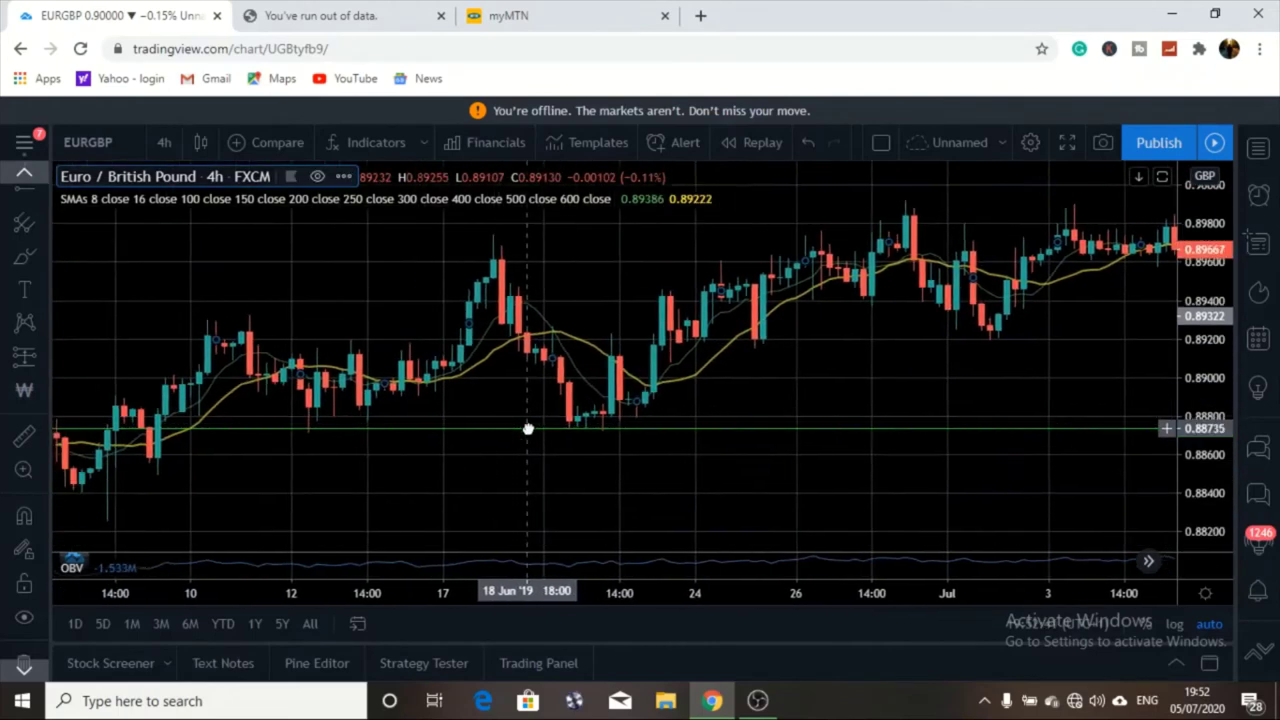
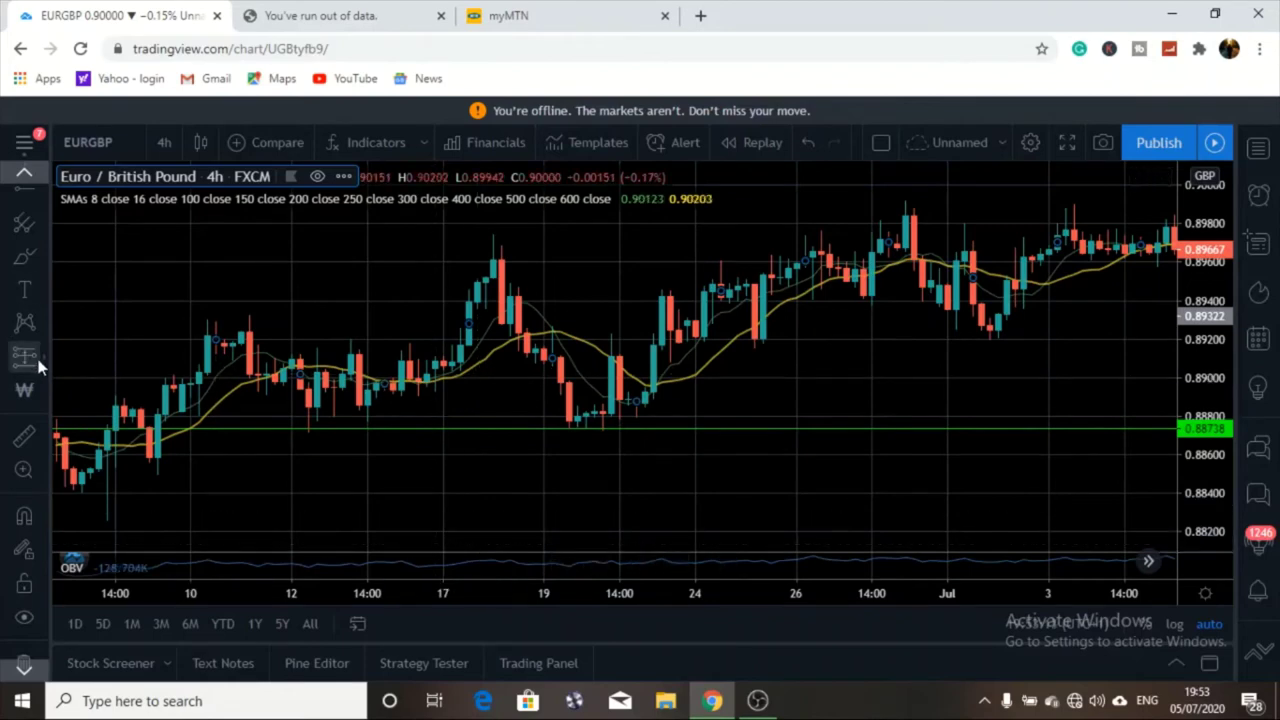
# Place a long position at the 21 Jun '19 candle with entry at 0.88984, stop at about 0.88687 and target at about 0.89841
pyautogui.click(44, 355)
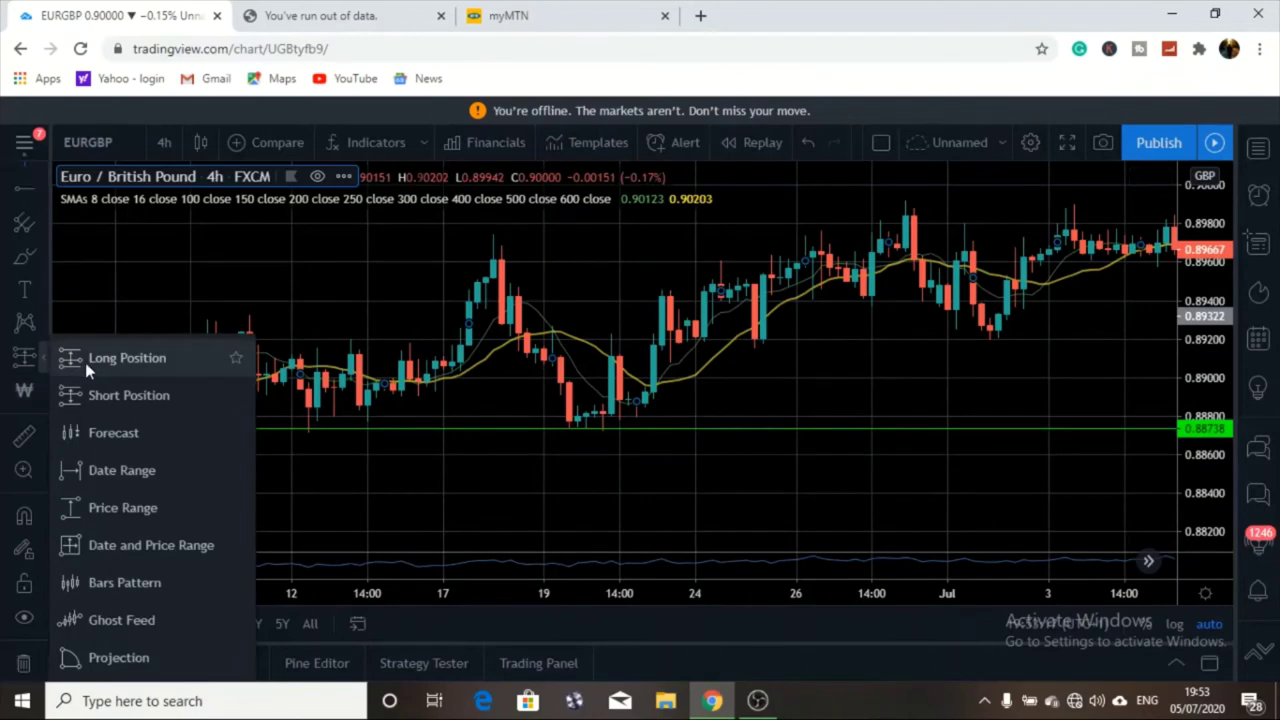
pyautogui.click(86, 368)
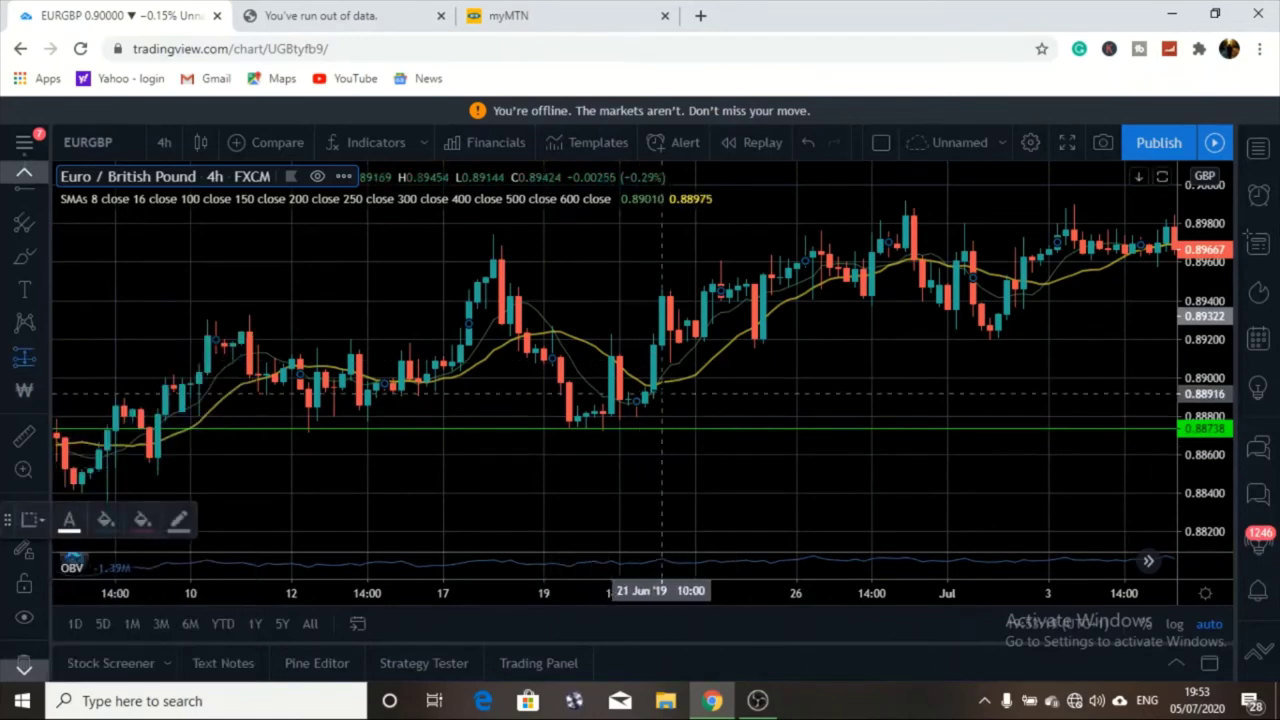
pyautogui.click(661, 380)
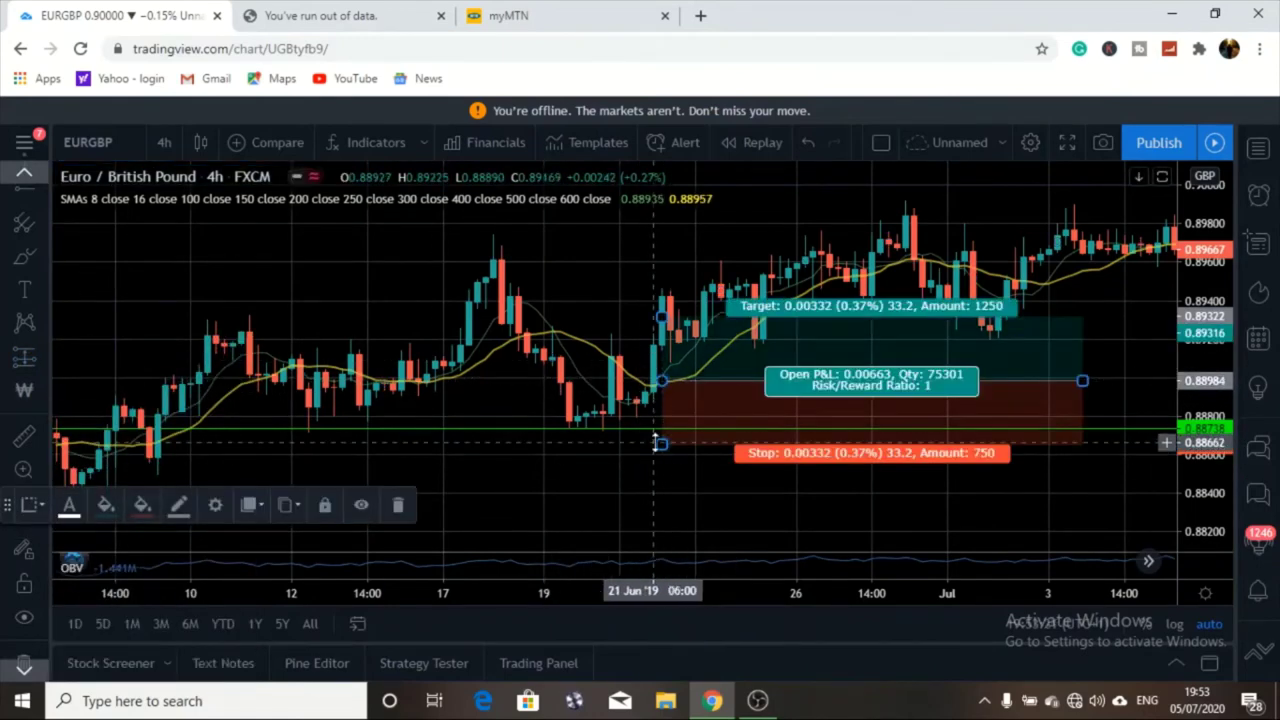
pyautogui.moveTo(661, 443); pyautogui.dragTo(661, 437)
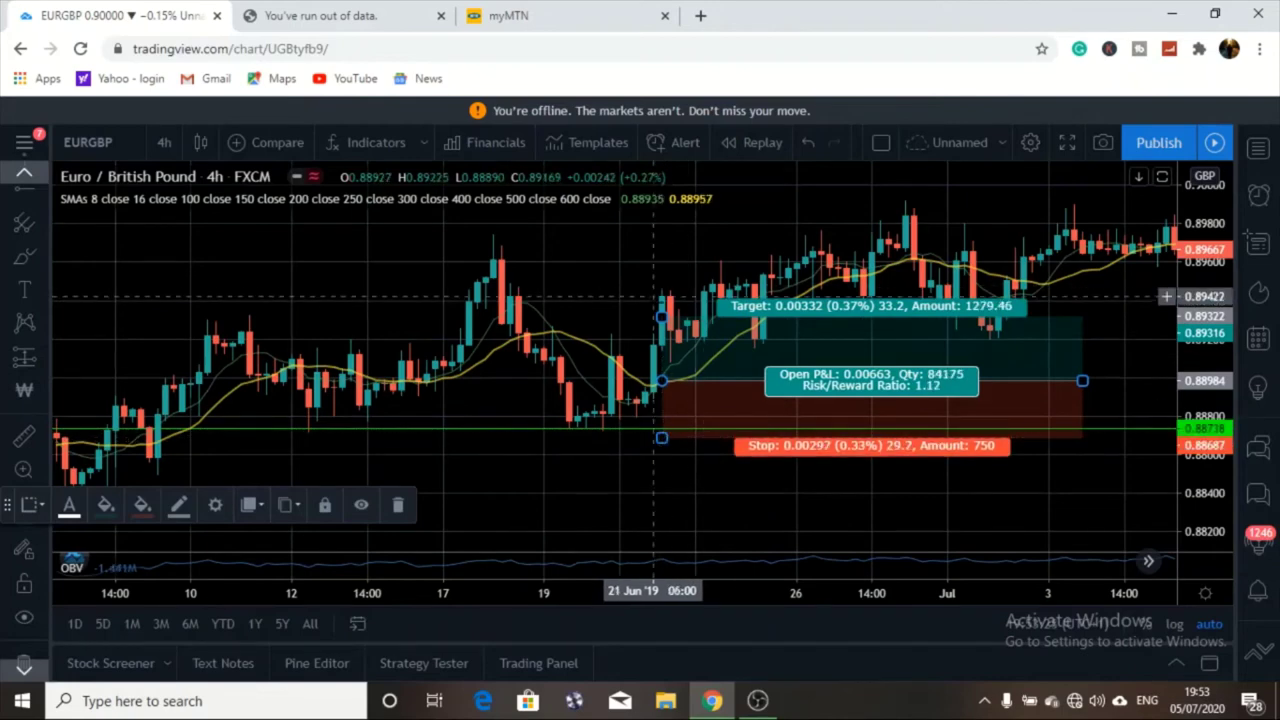
pyautogui.moveTo(661, 317); pyautogui.dragTo(681, 215)
pyautogui.moveTo(594, 258); pyautogui.dragTo(493, 260)
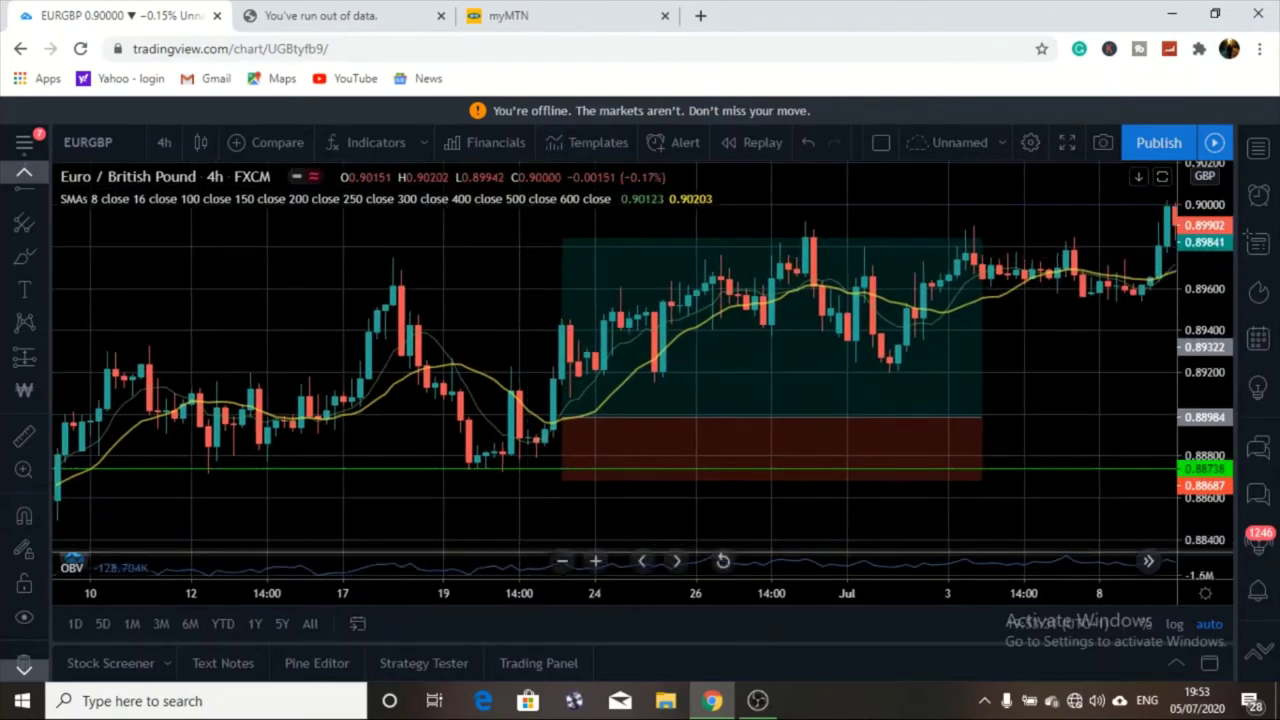
# Raise the June 2019 long position's profit target to about 0.90789
pyautogui.click(560, 566)
pyautogui.click(560, 566)
pyautogui.click(560, 566)
pyautogui.click(560, 566)
pyautogui.click(560, 566)
pyautogui.click(560, 566)
pyautogui.click(560, 566)
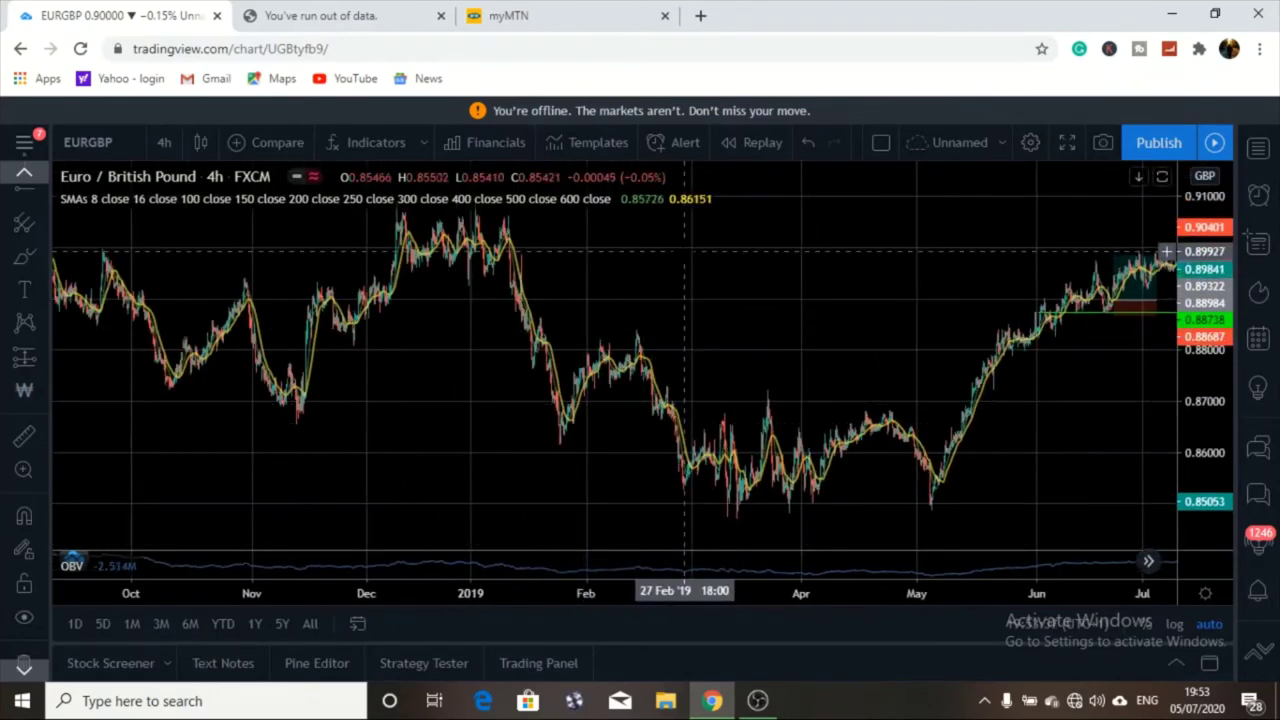
pyautogui.moveTo(771, 263); pyautogui.dragTo(643, 303)
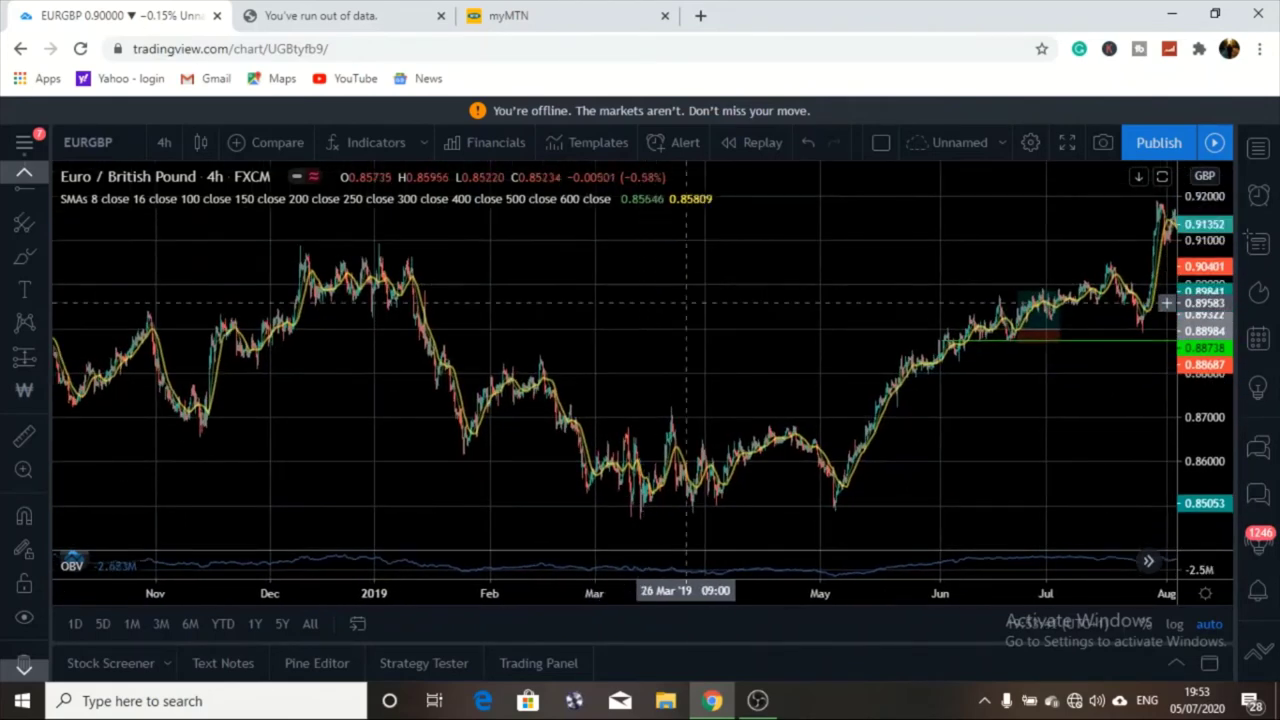
pyautogui.click(1023, 308)
pyautogui.moveTo(1023, 296); pyautogui.dragTo(1019, 240)
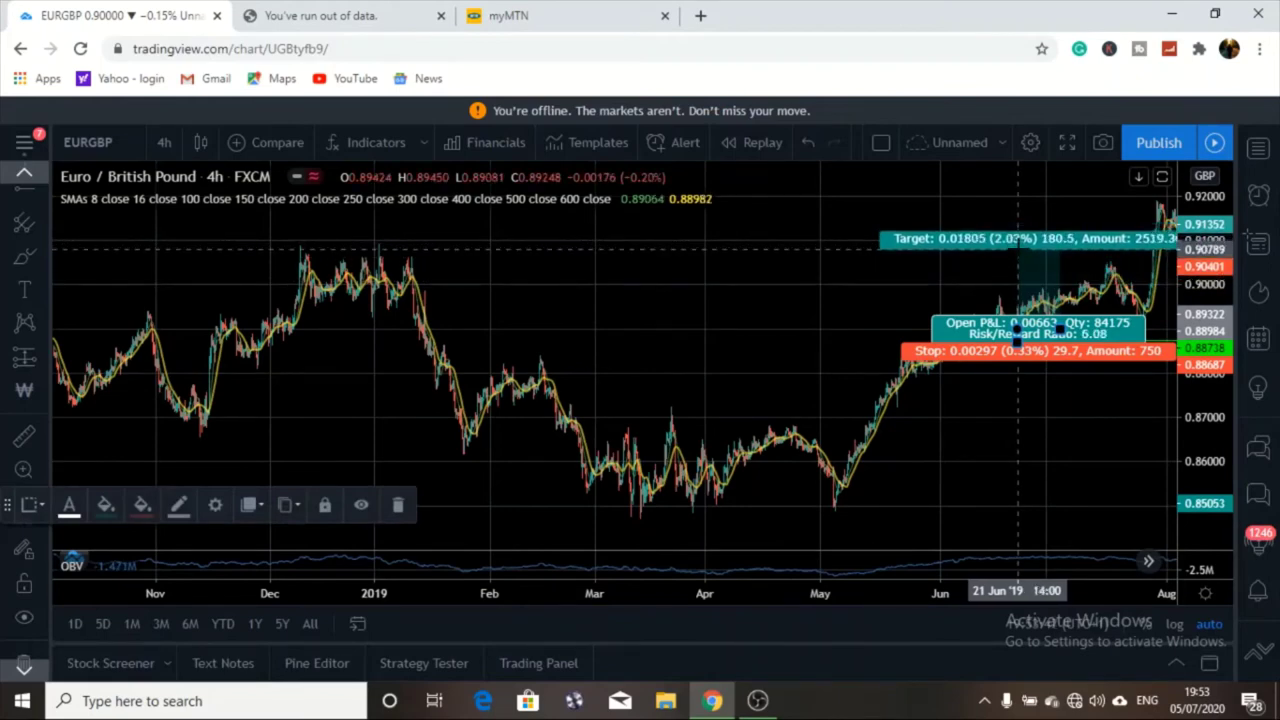
pyautogui.moveTo(872, 330); pyautogui.dragTo(686, 340)
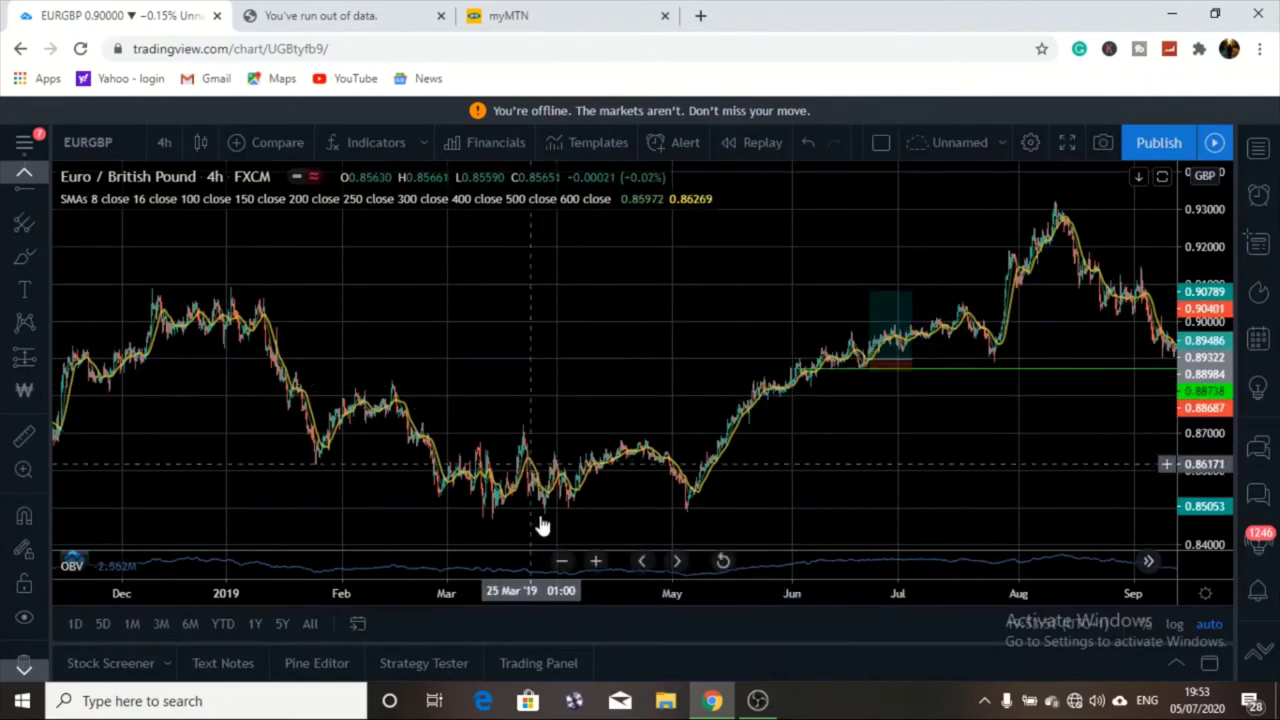
# Draw a horizontal ray along the early July 2019 support lows at about 0.89534, starting around 05 Jul '19
pyautogui.click(593, 563)
pyautogui.click(593, 563)
pyautogui.click(593, 563)
pyautogui.click(593, 563)
pyautogui.click(593, 563)
pyautogui.moveTo(471, 475); pyautogui.dragTo(1057, 420)
pyautogui.moveTo(1200, 430); pyautogui.dragTo(1225, 368)
pyautogui.moveTo(1000, 420); pyautogui.dragTo(739, 260)
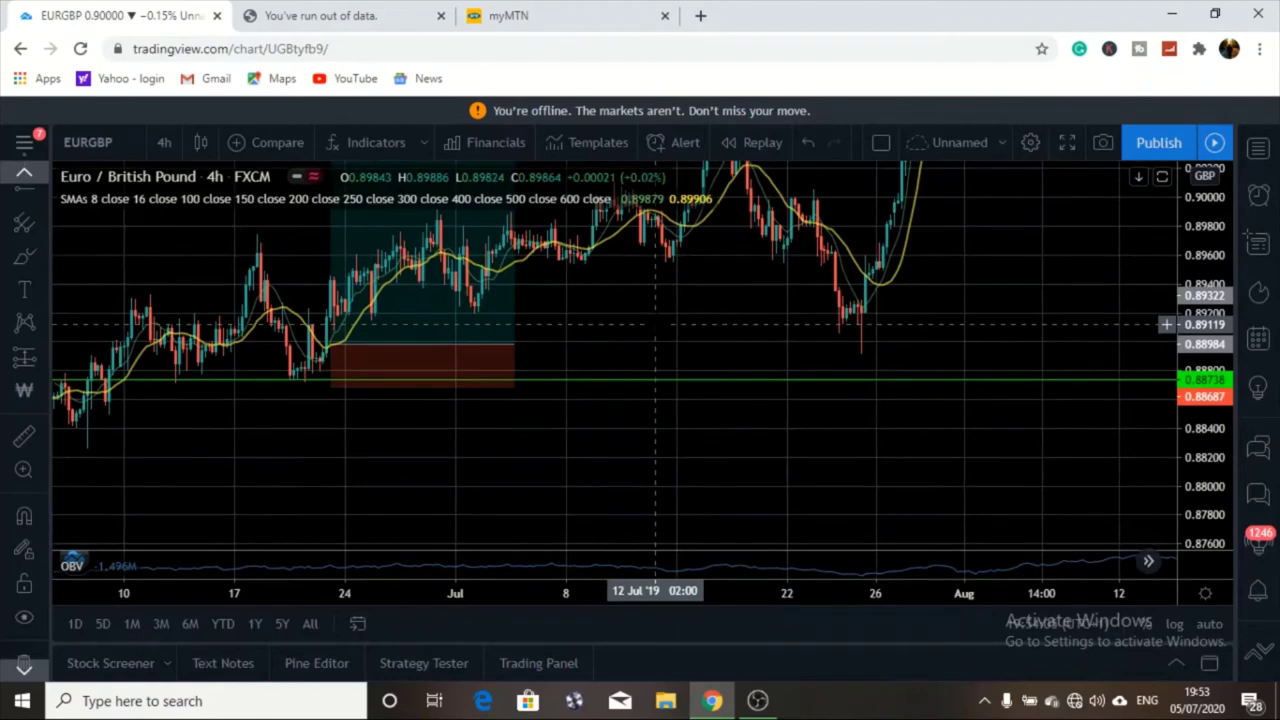
pyautogui.moveTo(700, 287); pyautogui.dragTo(696, 358)
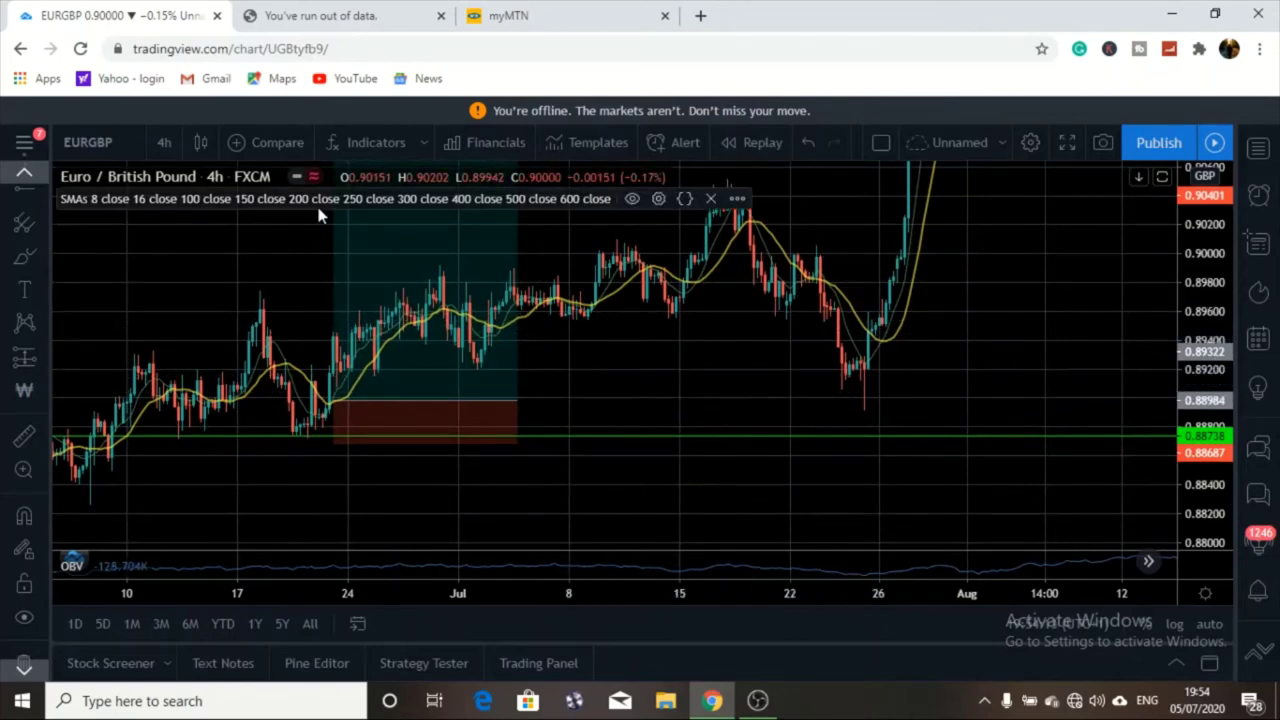
pyautogui.click(18, 198)
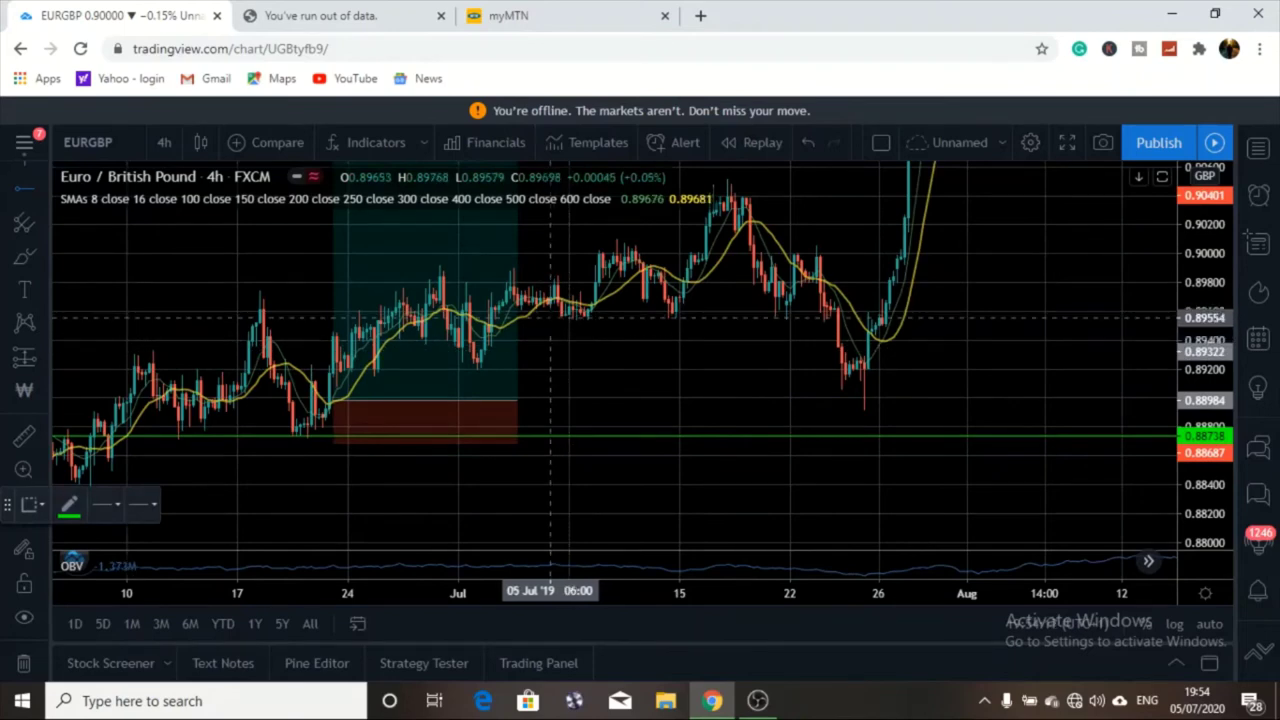
pyautogui.click(549, 320)
pyautogui.moveTo(555, 380); pyautogui.dragTo(650, 385)
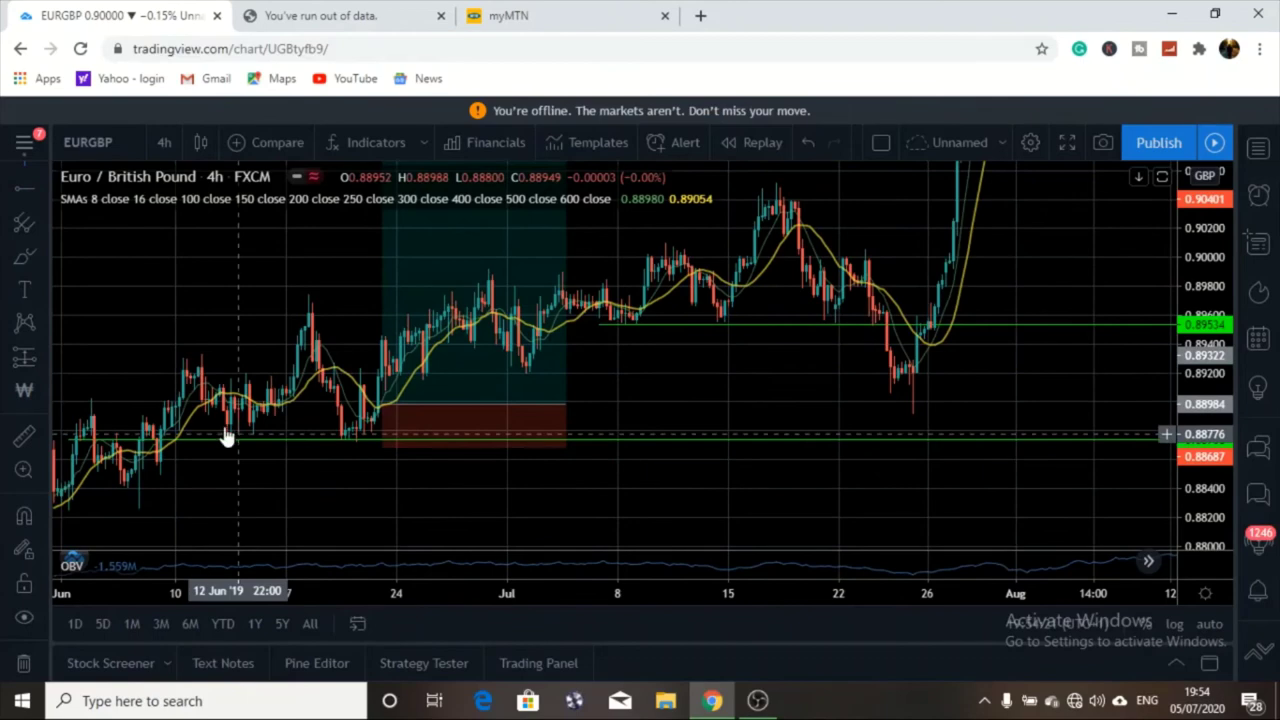
pyautogui.click(262, 439)
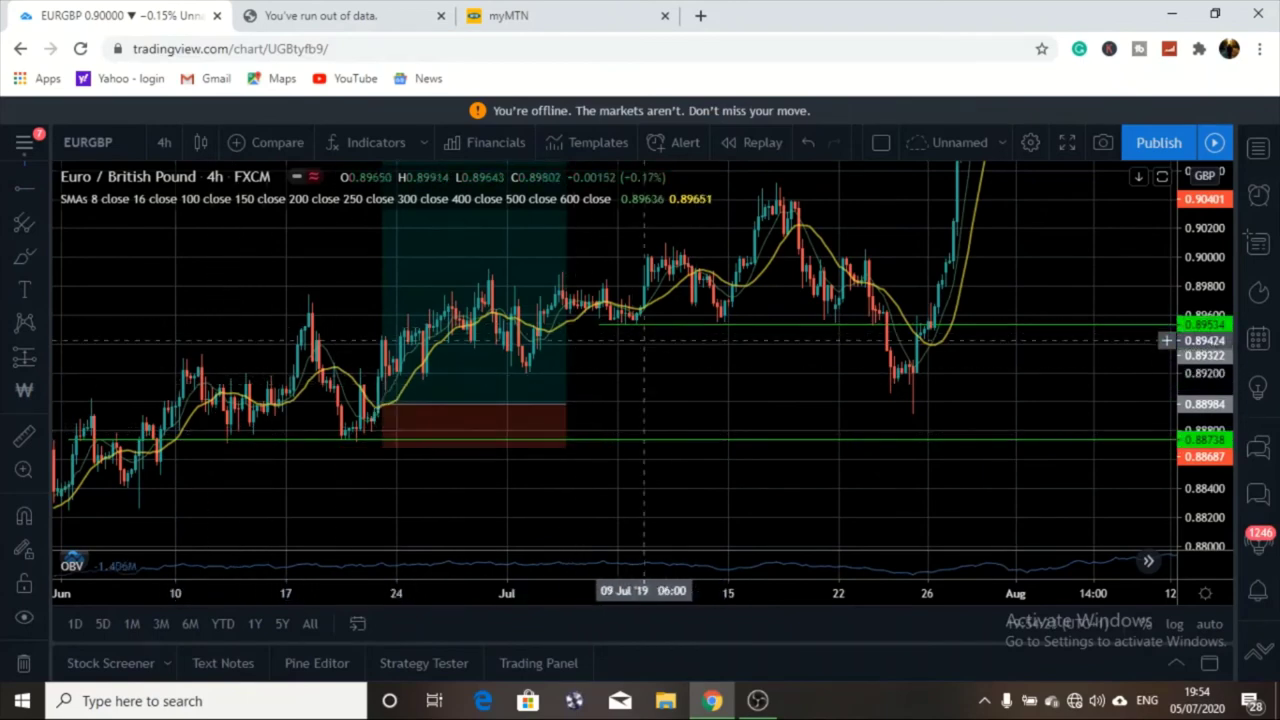
pyautogui.moveTo(717, 390); pyautogui.dragTo(527, 393)
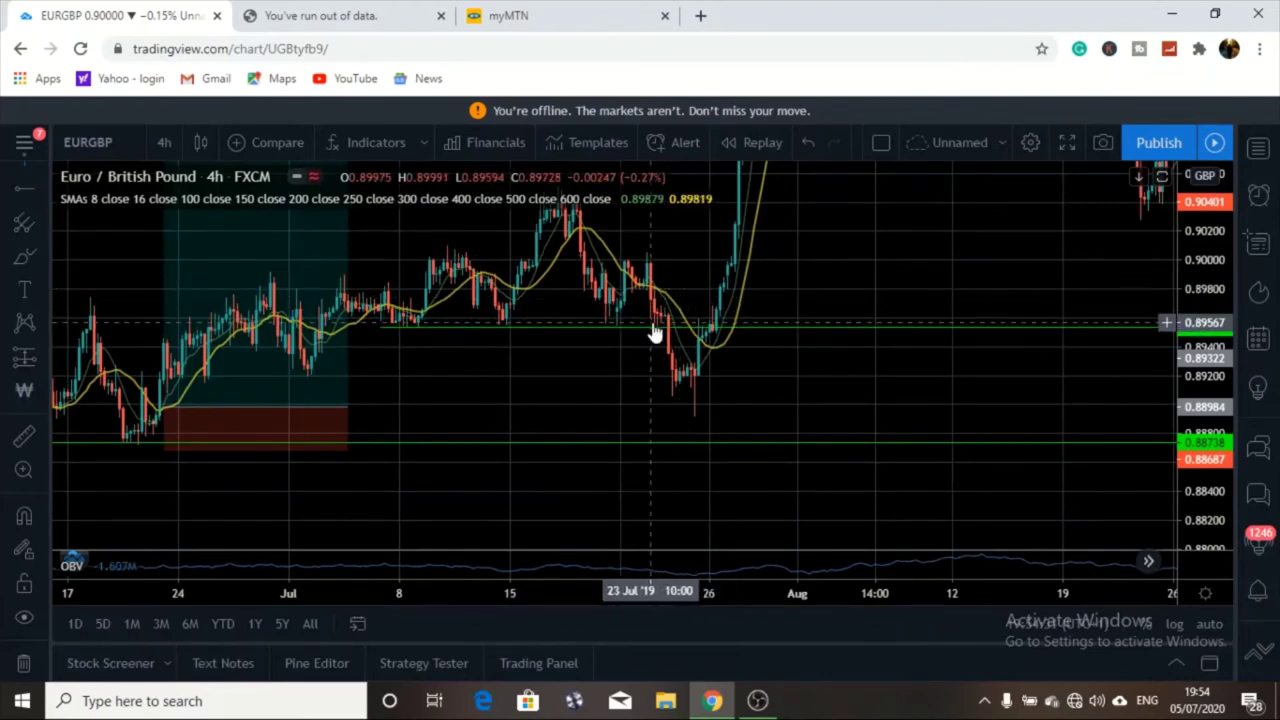
pyautogui.click(294, 418)
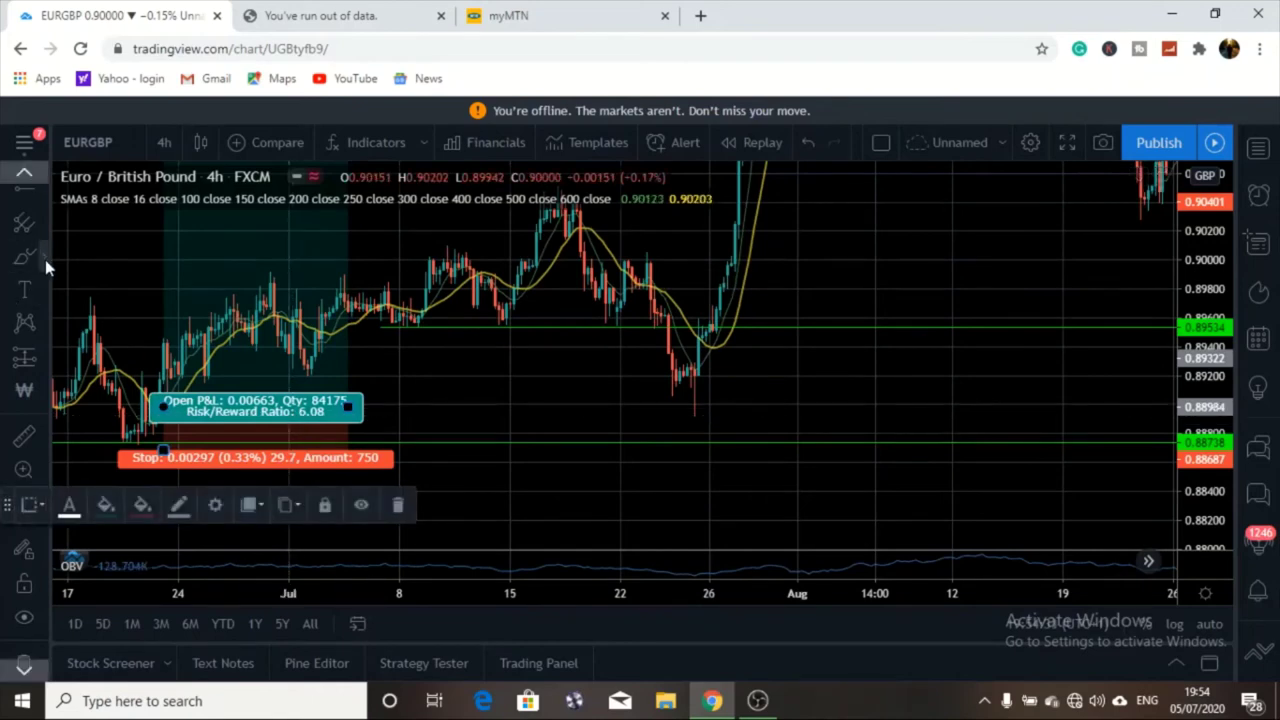
pyautogui.click(44, 262)
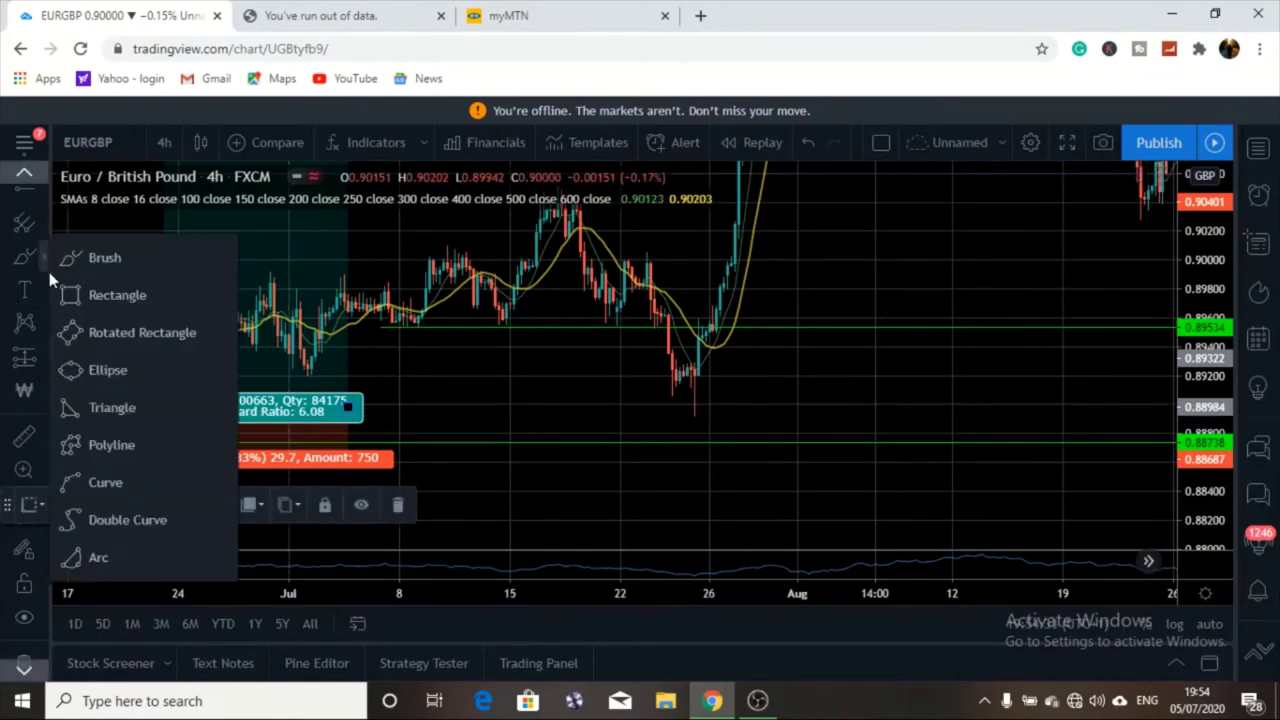
pyautogui.click(510, 347)
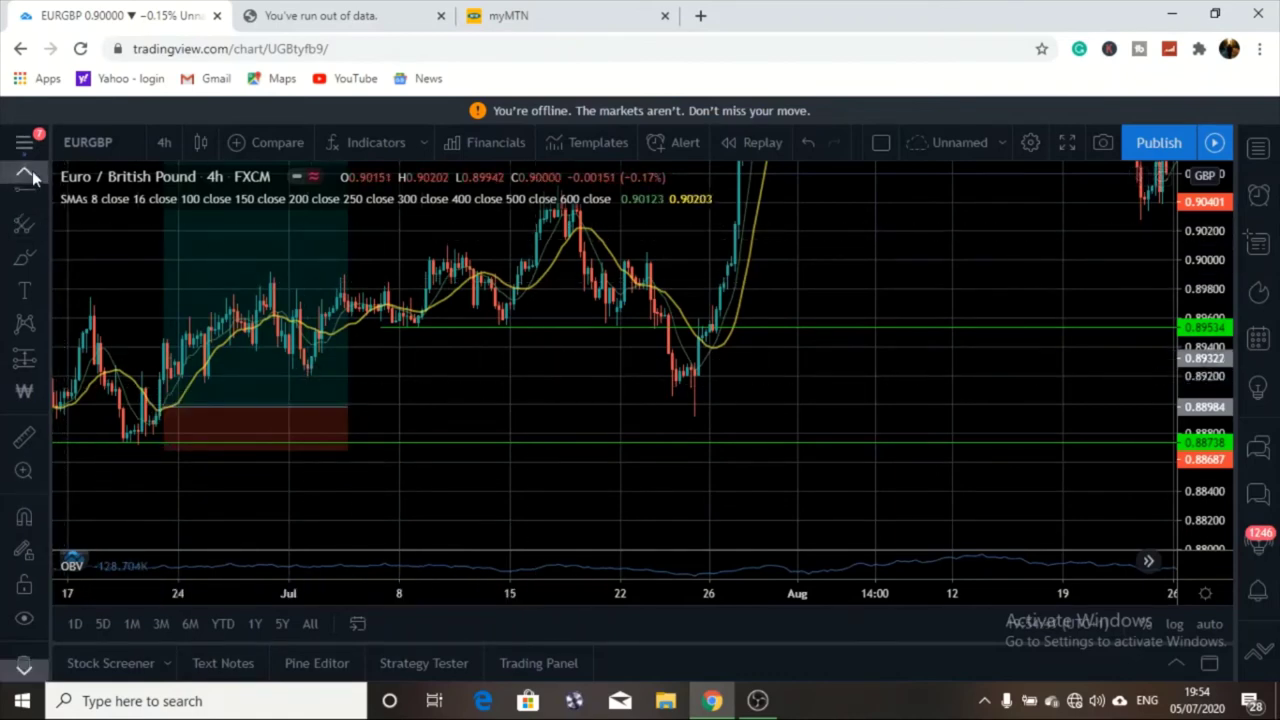
# Draw a short downward arrow from about 0.89547 on 23 Jul '19 along the candles breaking below the July support ray
pyautogui.click(33, 177)
pyautogui.click(30, 195)
pyautogui.click(41, 221)
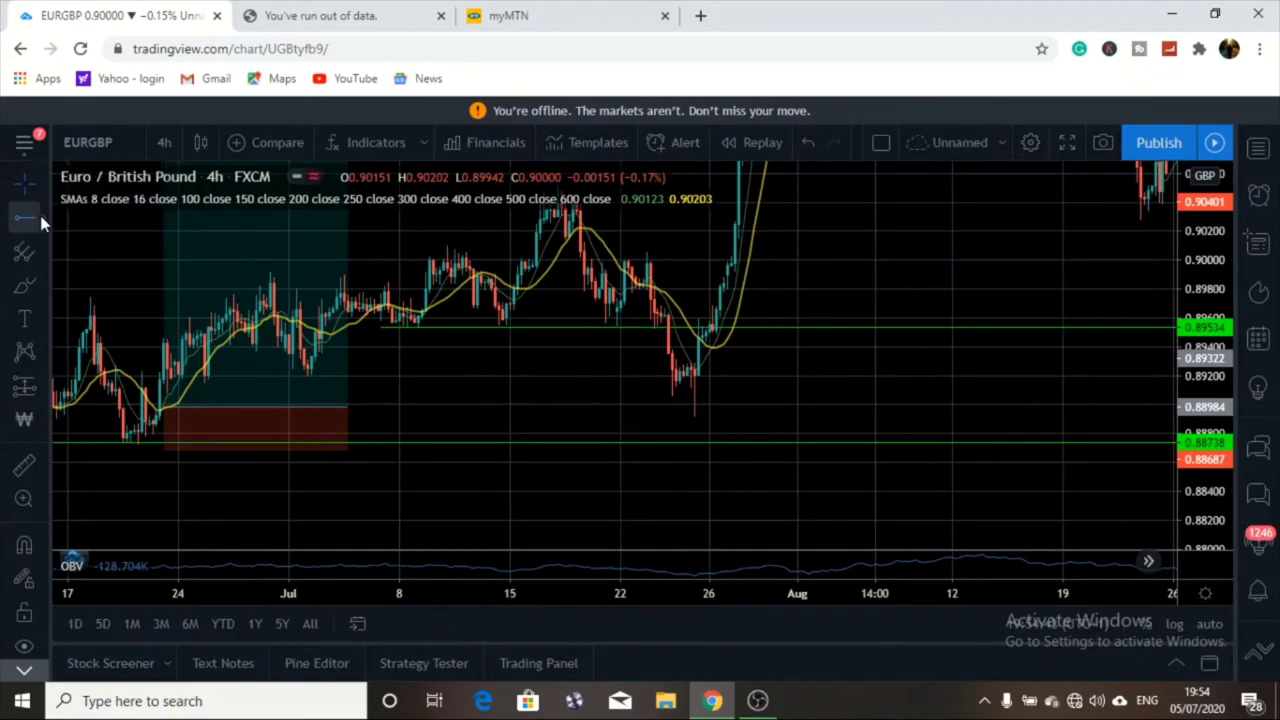
pyautogui.click(41, 221)
pyautogui.click(41, 221)
pyautogui.click(41, 221)
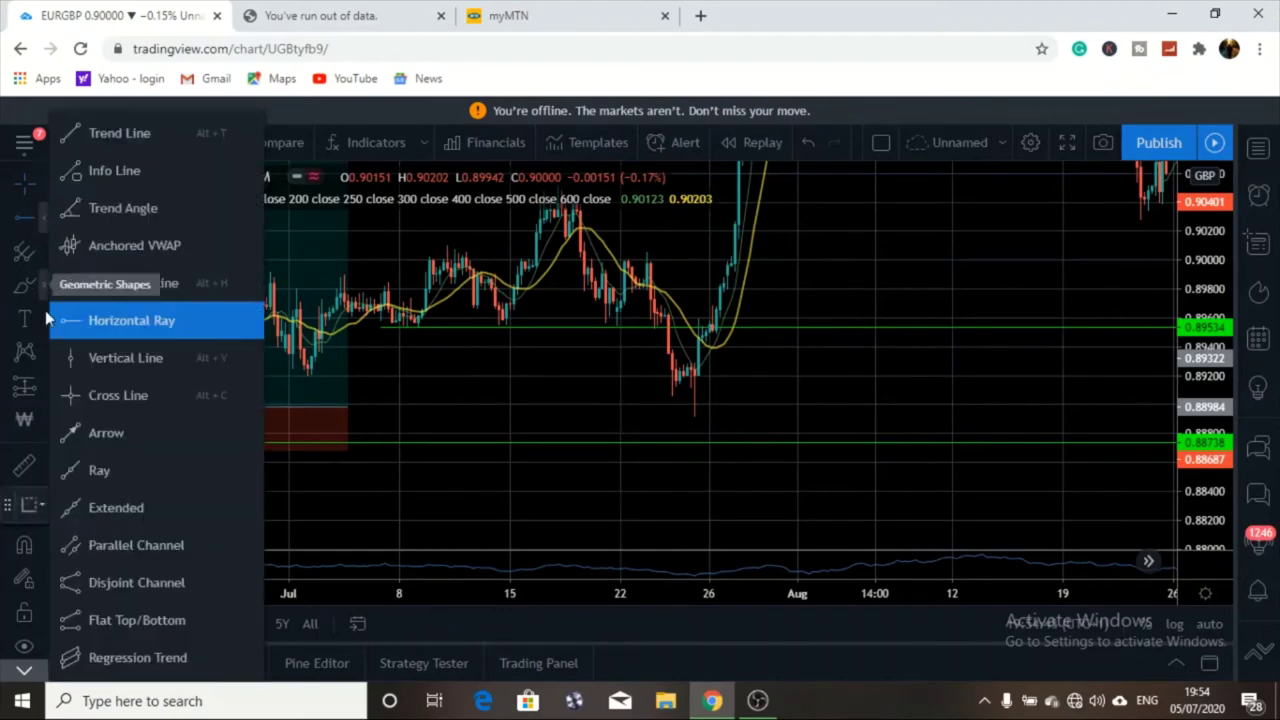
pyautogui.click(90, 466)
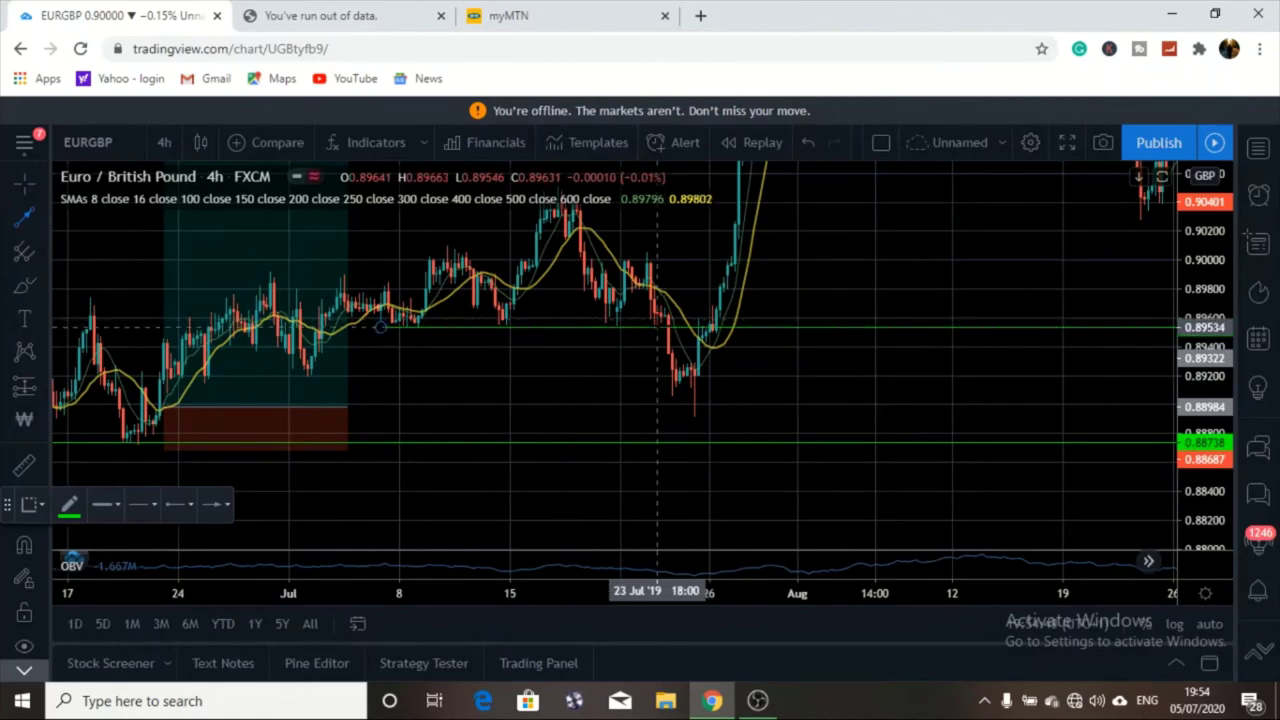
pyautogui.click(657, 325)
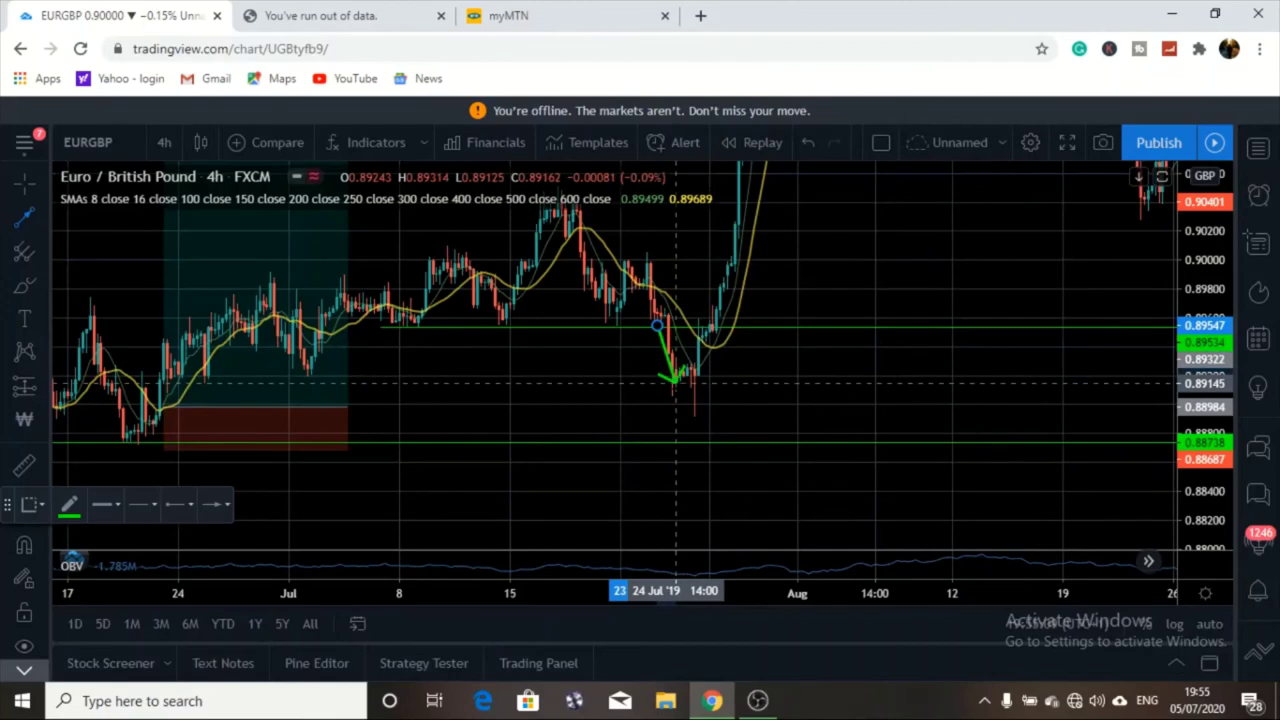
pyautogui.click(676, 381)
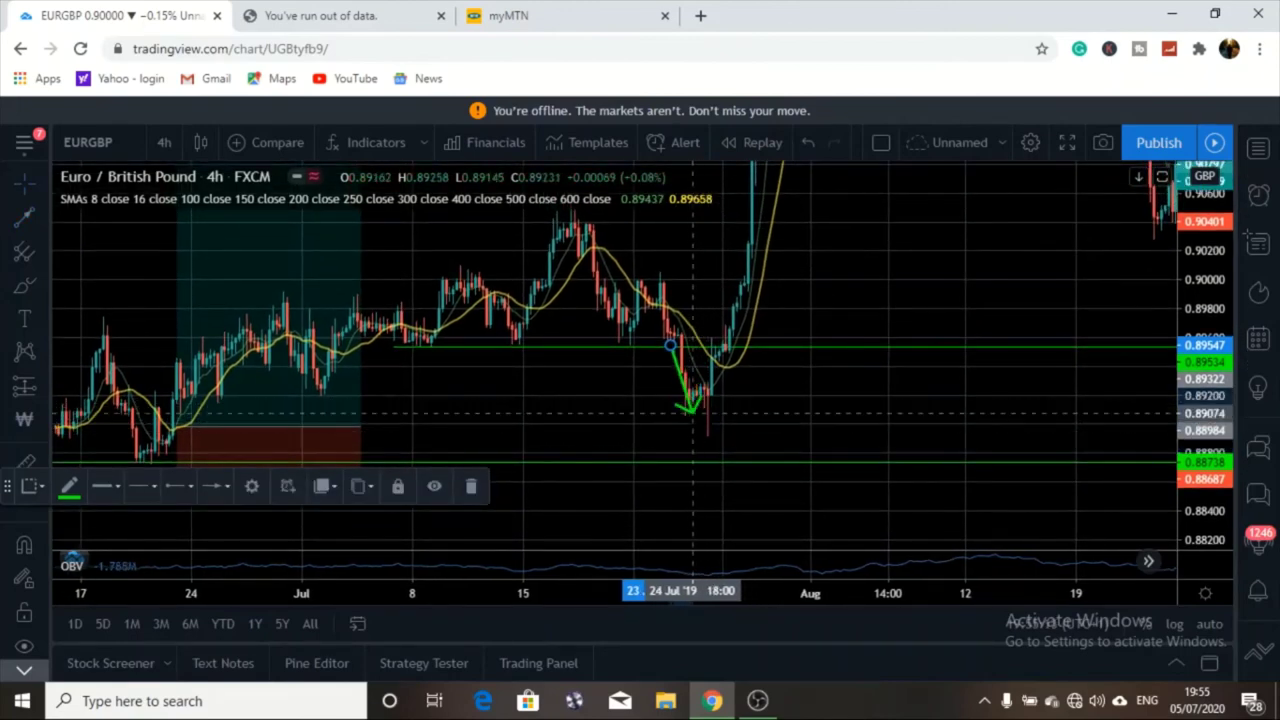
pyautogui.moveTo(700, 418); pyautogui.dragTo(708, 453)
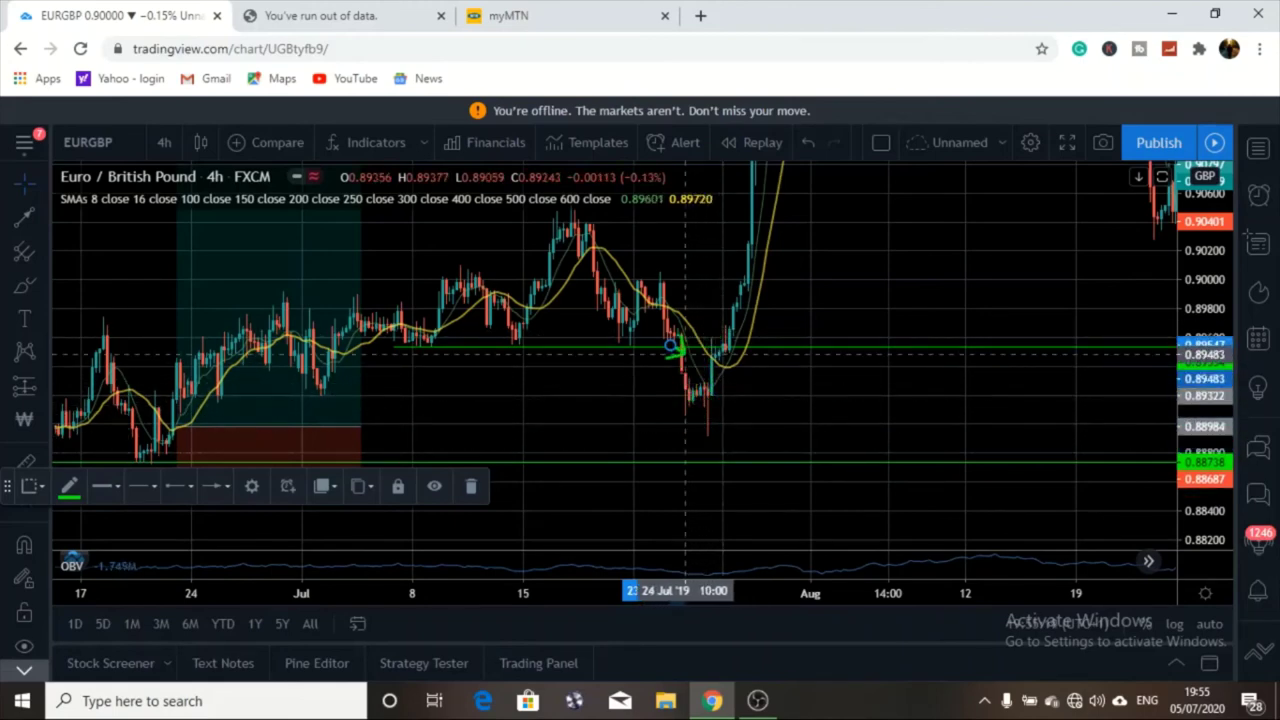
pyautogui.click(670, 370)
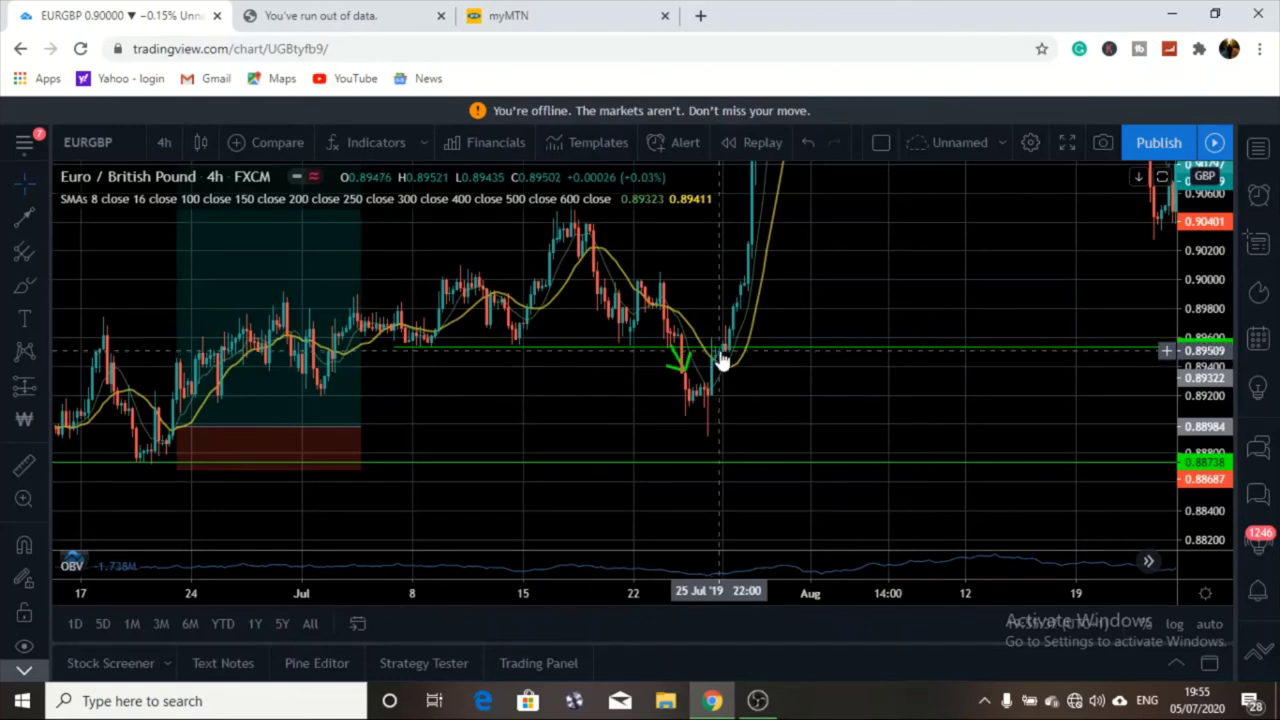
# Place a long position after the late July 2019 moving-average crossover with entry at about 0.89606 and stop at about 0.88892
pyautogui.moveTo(730, 357); pyautogui.dragTo(733, 346)
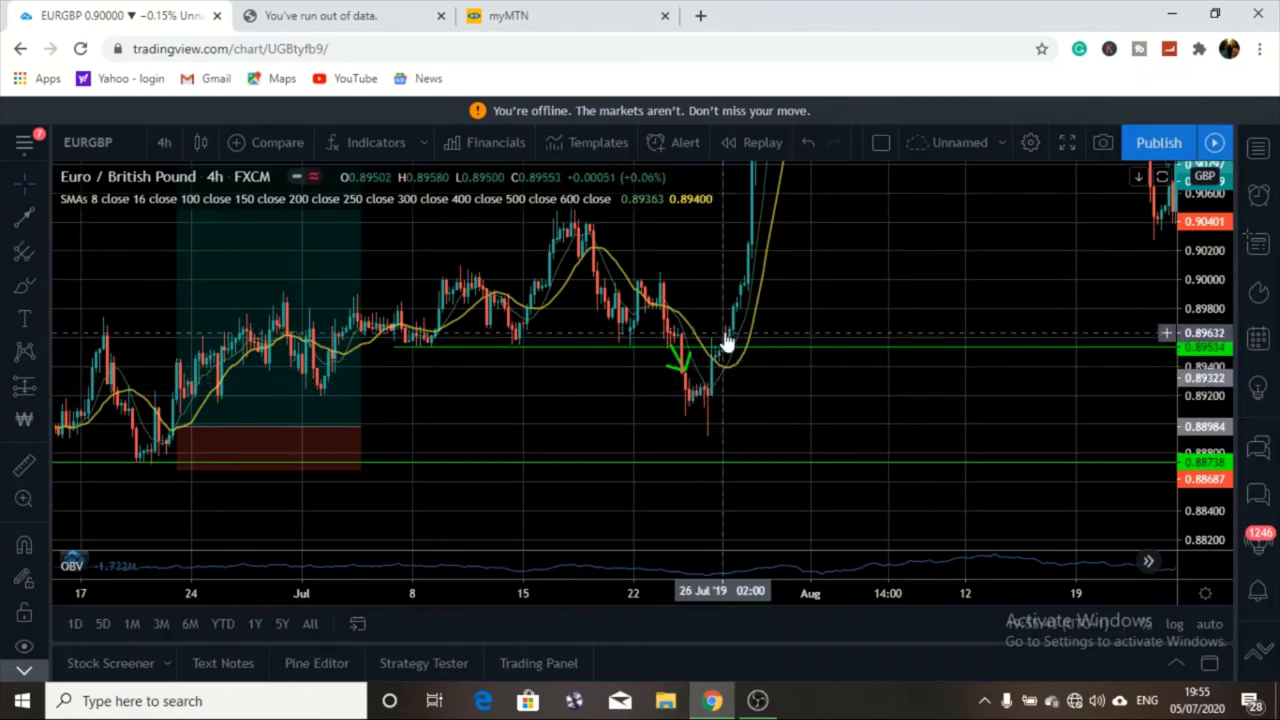
pyautogui.click(26, 388)
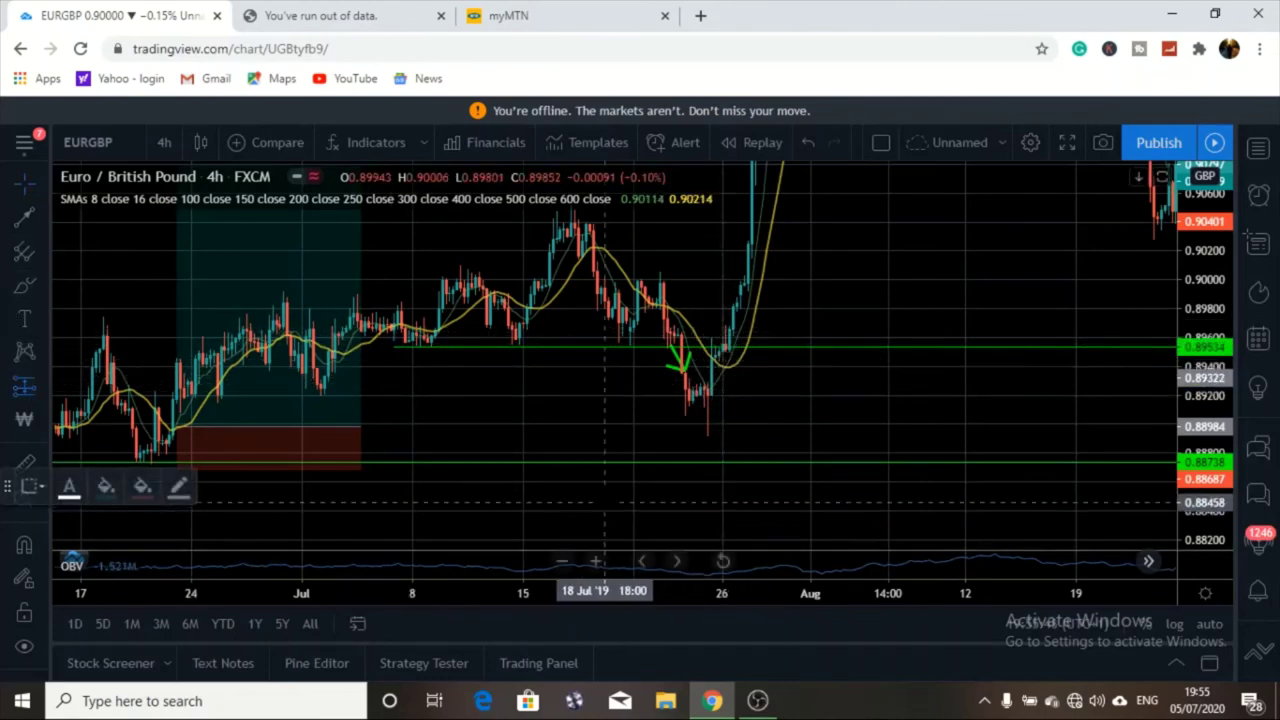
pyautogui.click(740, 347)
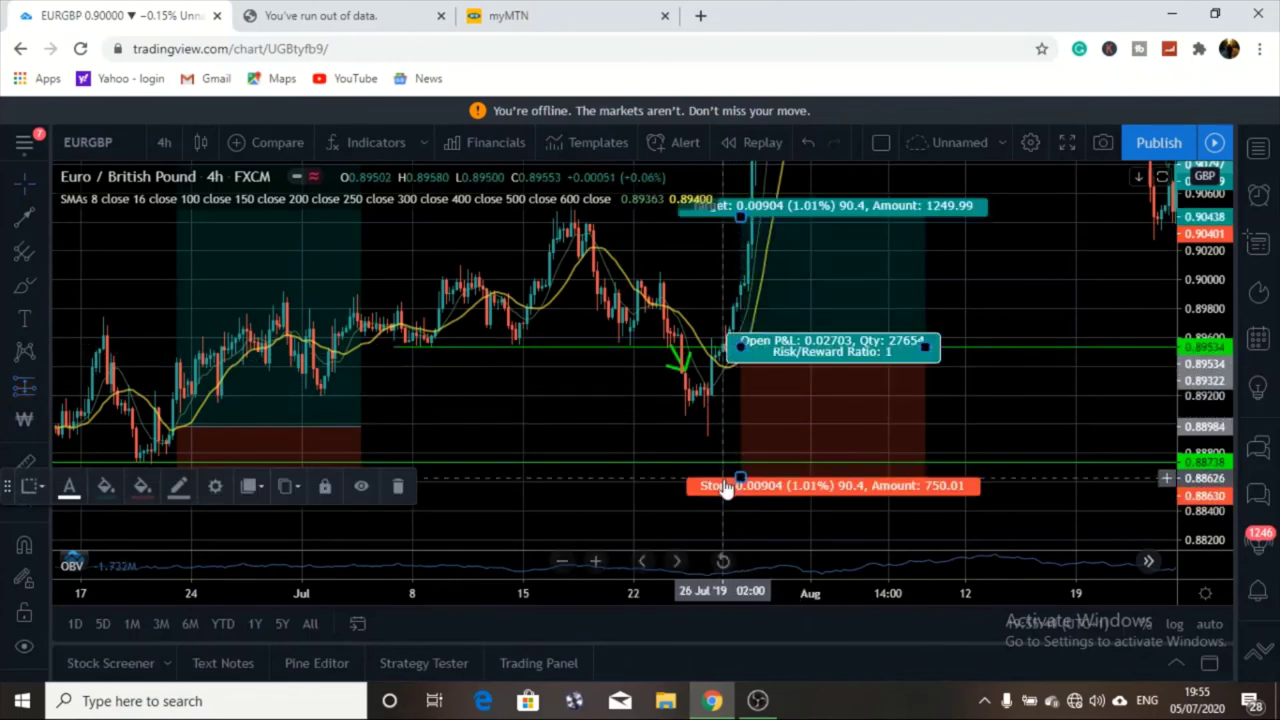
pyautogui.moveTo(740, 478); pyautogui.dragTo(737, 438)
pyautogui.click(648, 385)
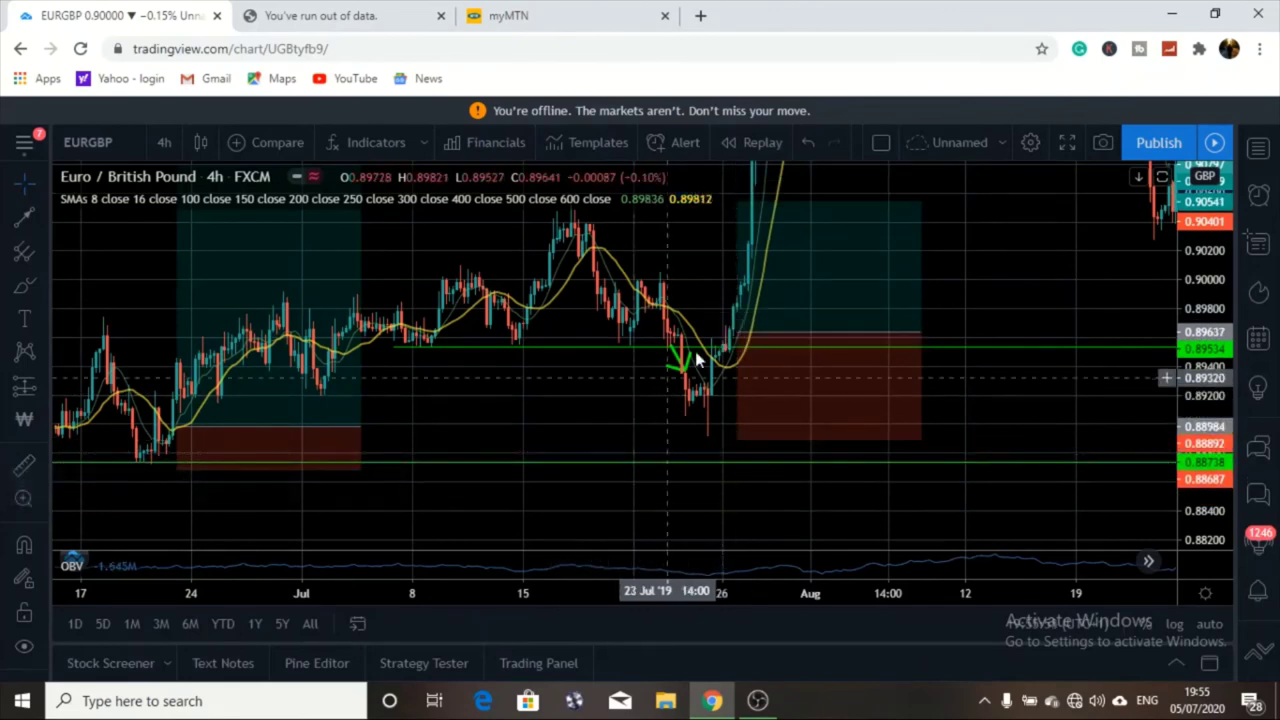
pyautogui.moveTo(737, 340)
pyautogui.mouseDown()
pyautogui.moveTo(737, 356)
pyautogui.moveTo(737, 342)
pyautogui.mouseUp()
pyautogui.click(705, 340)
# Raise the late July 2019 long position's profit target to about 0.92934, near the August peak
pyautogui.click(562, 561)
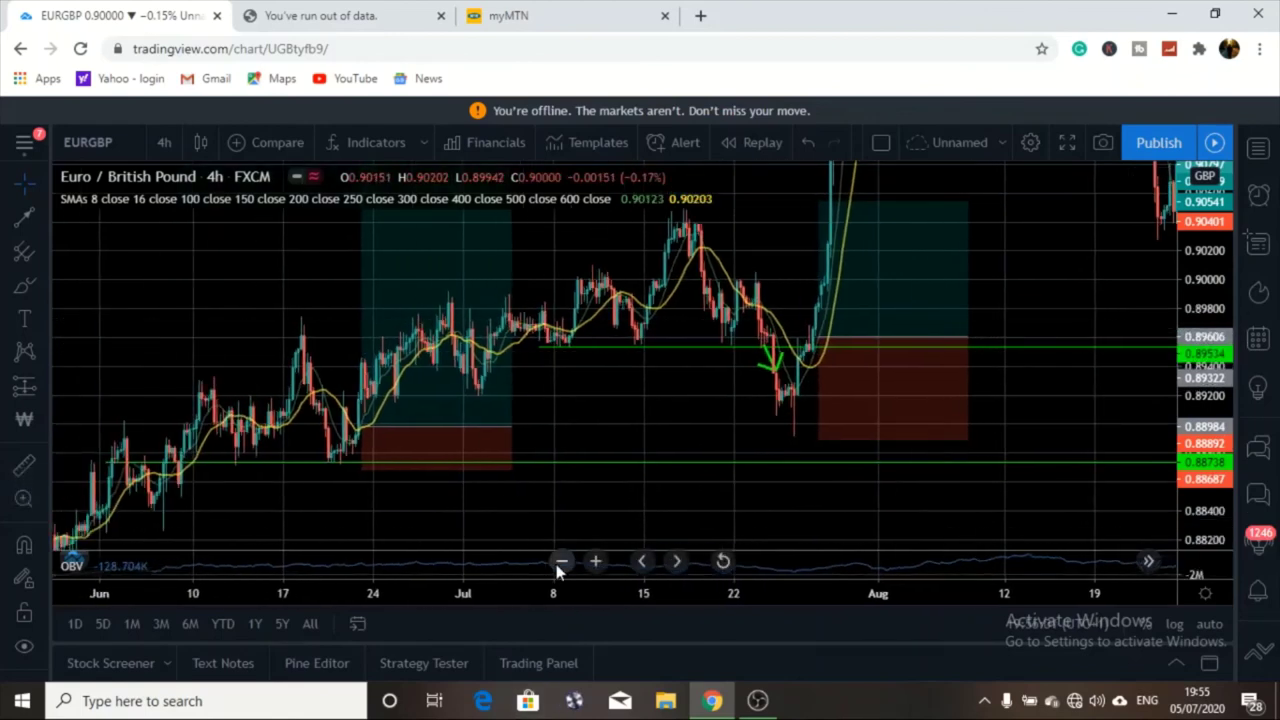
pyautogui.click(562, 561)
pyautogui.click(562, 561)
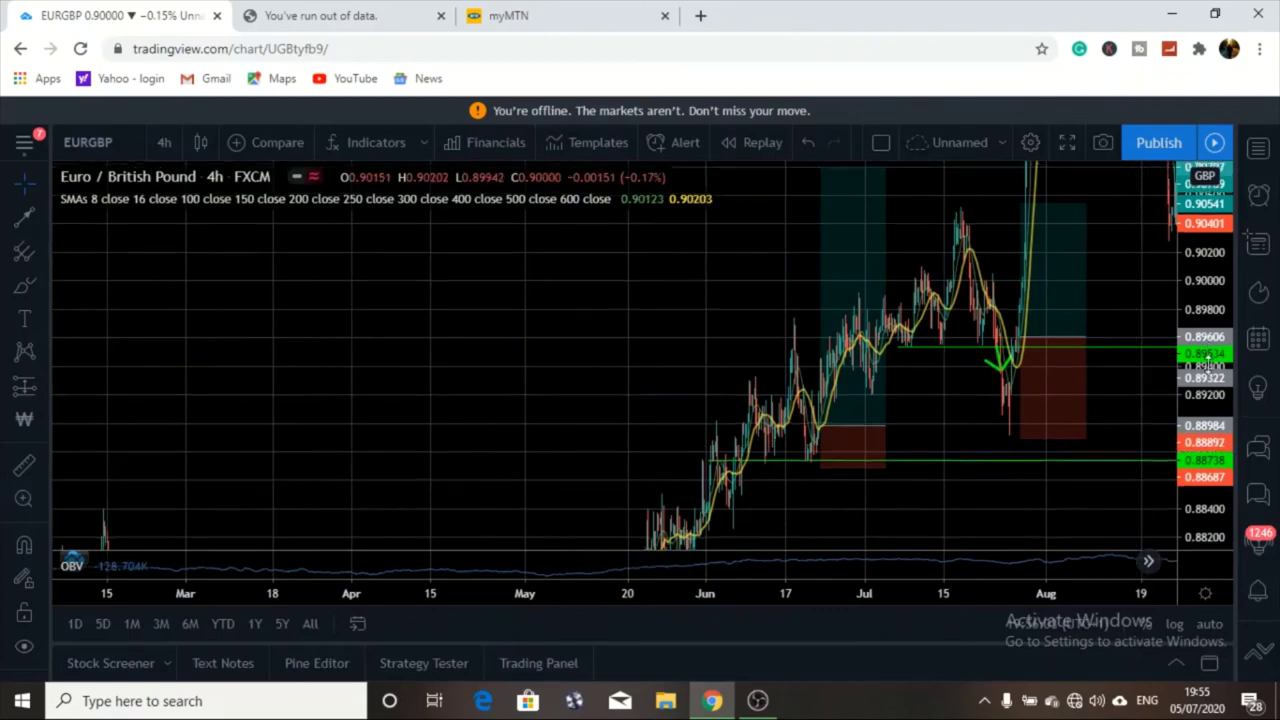
pyautogui.moveTo(1020, 318); pyautogui.dragTo(1020, 226)
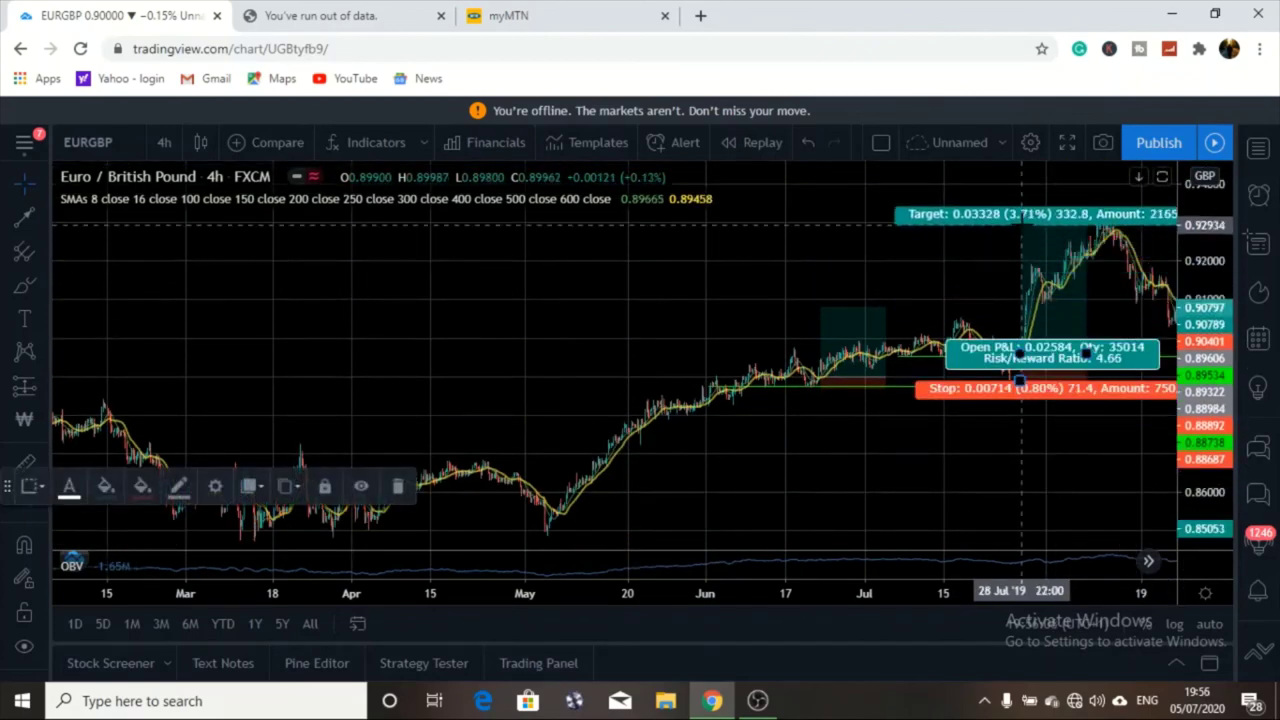
pyautogui.click(1020, 282)
# Examine the late July 2019 long position up close against the breakdown arrow, the support rays and the moving averages
pyautogui.moveTo(974, 284); pyautogui.dragTo(880, 284)
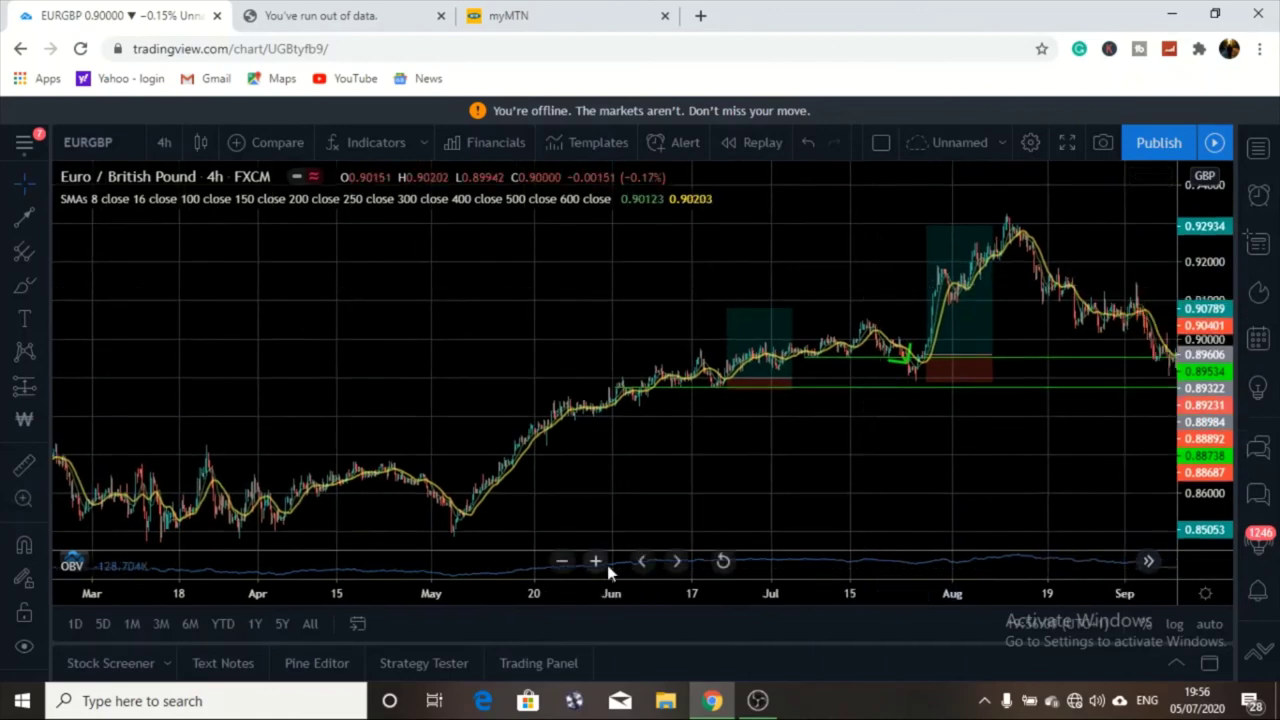
pyautogui.click(596, 562)
pyautogui.click(596, 562)
pyautogui.click(596, 562)
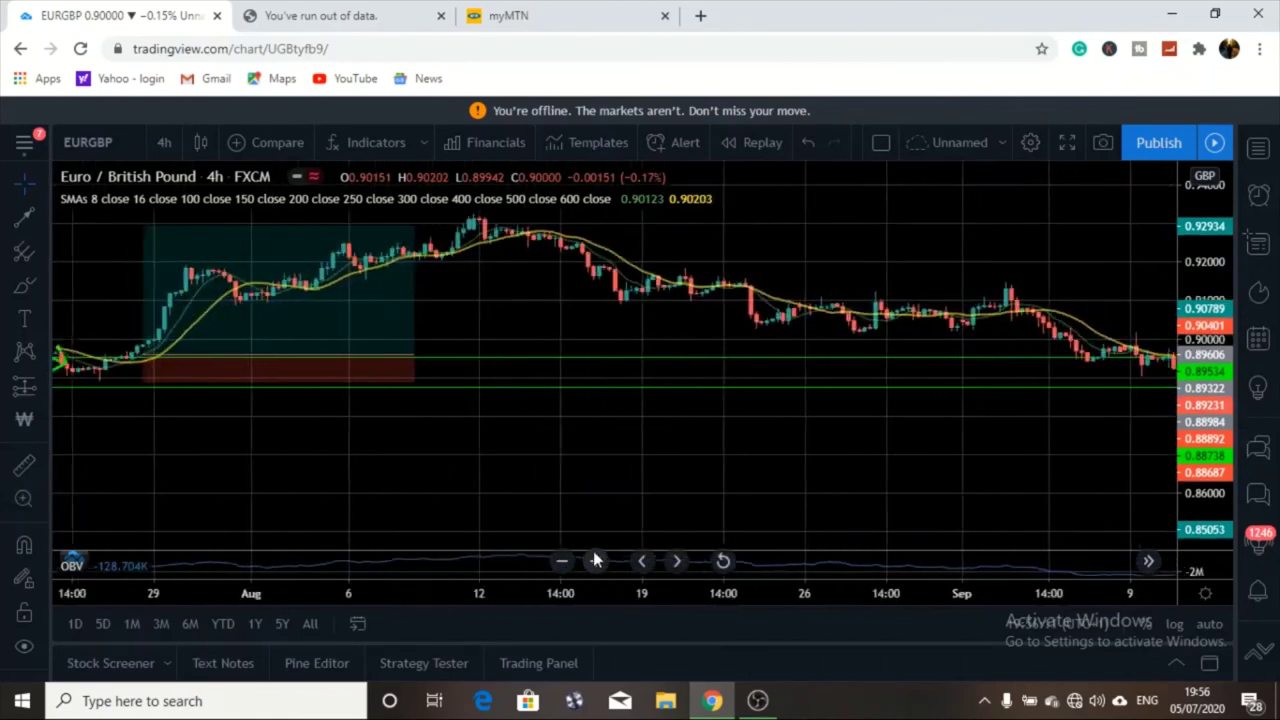
pyautogui.moveTo(624, 494); pyautogui.dragTo(1127, 494)
pyautogui.moveTo(633, 440); pyautogui.dragTo(633, 368)
pyautogui.moveTo(491, 344); pyautogui.dragTo(520, 208)
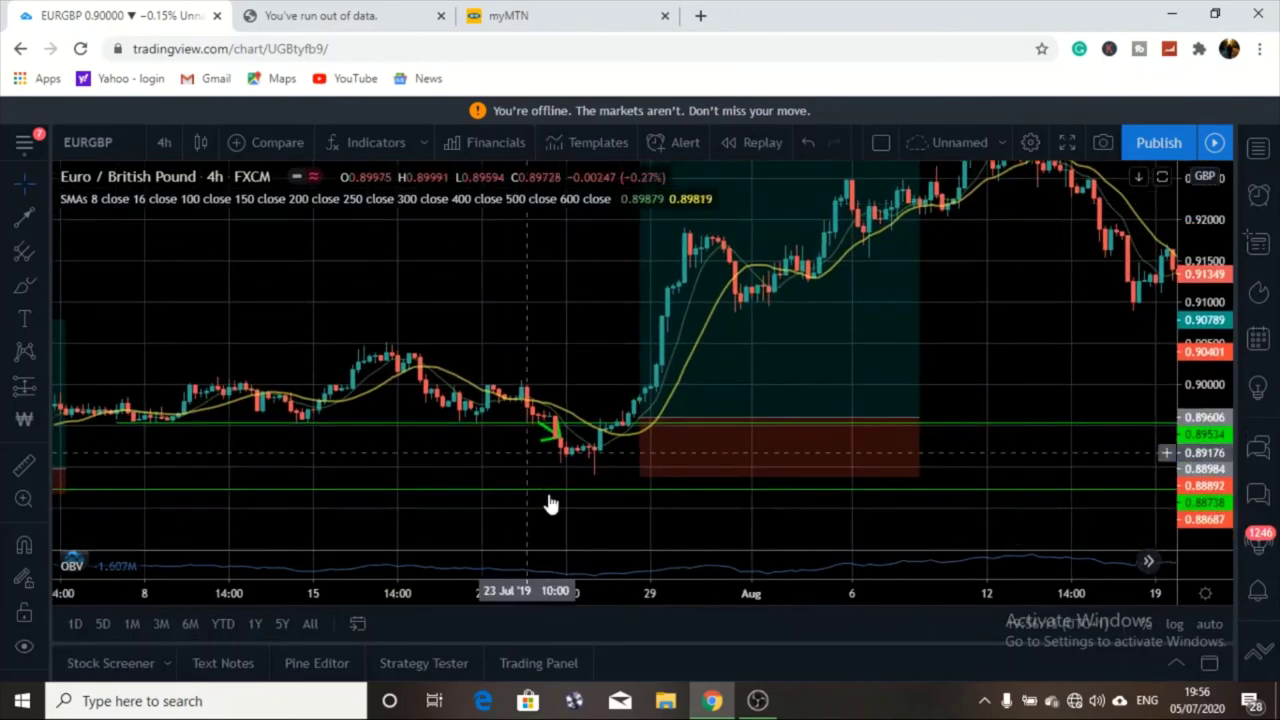
# Measure the price move from the late July 2019 long position's entry up to about 0.91220, and clear the measurement
pyautogui.moveTo(638, 420)
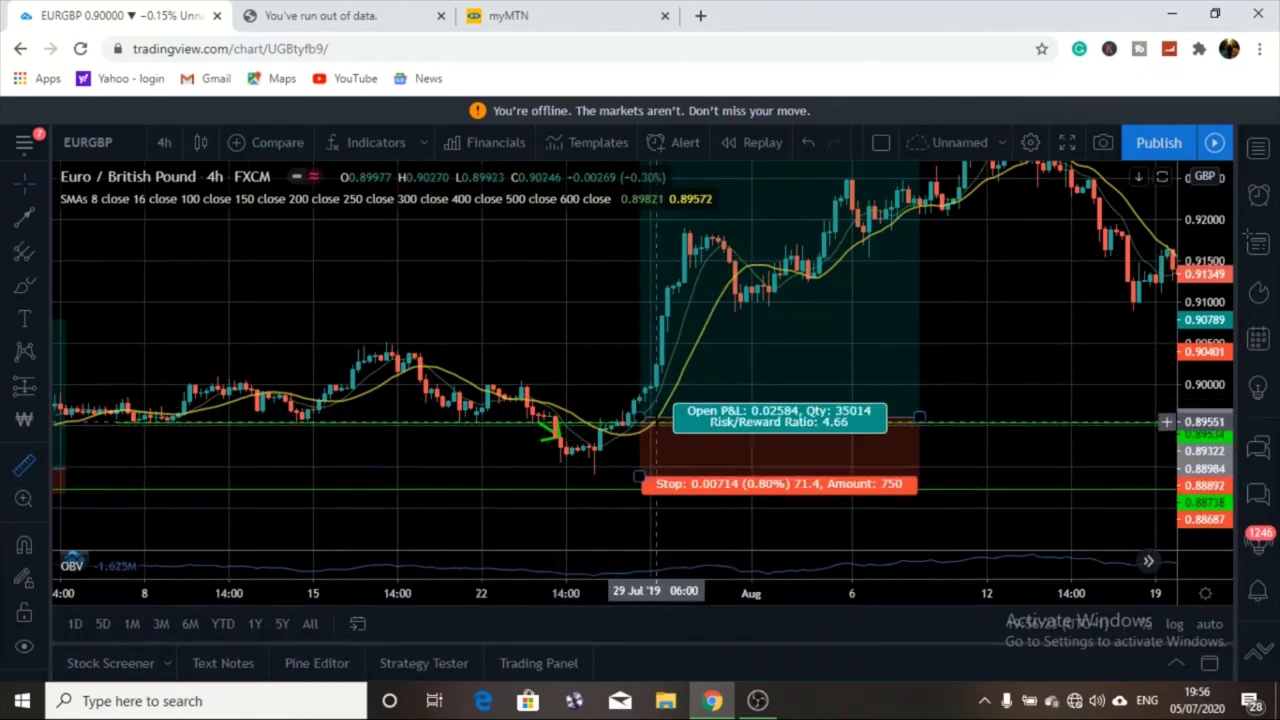
pyautogui.keyDown('shift'); pyautogui.click(656, 422); pyautogui.keyUp('shift')
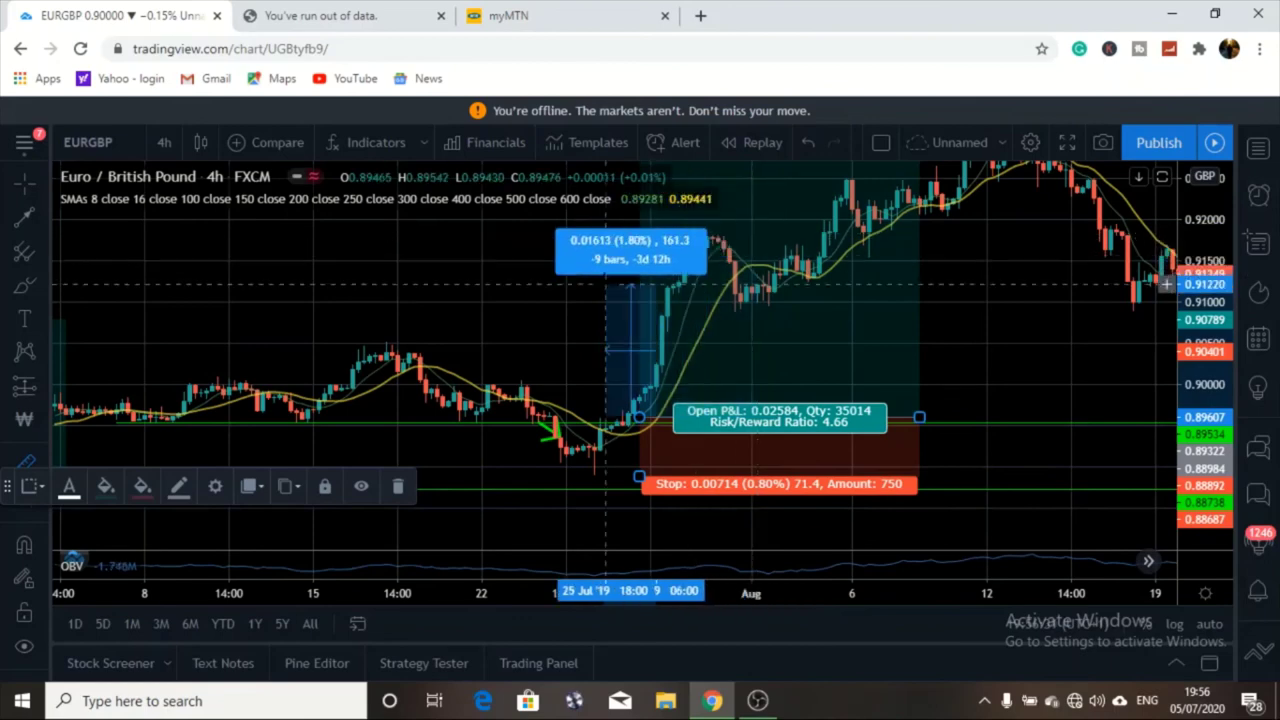
pyautogui.click(557, 285)
pyautogui.click(510, 293)
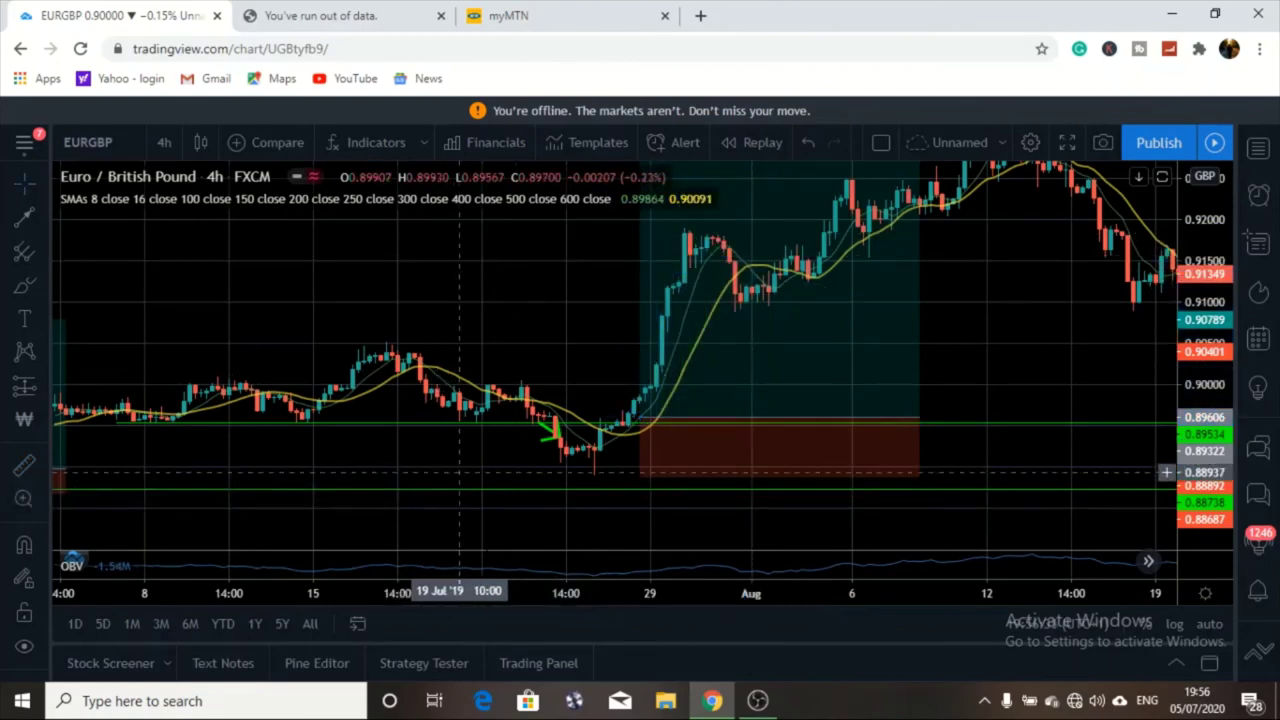
# Examine the wider EURGBP price history from November 2018 to August 2019 around the two long positions and support rays
pyautogui.click(561, 562)
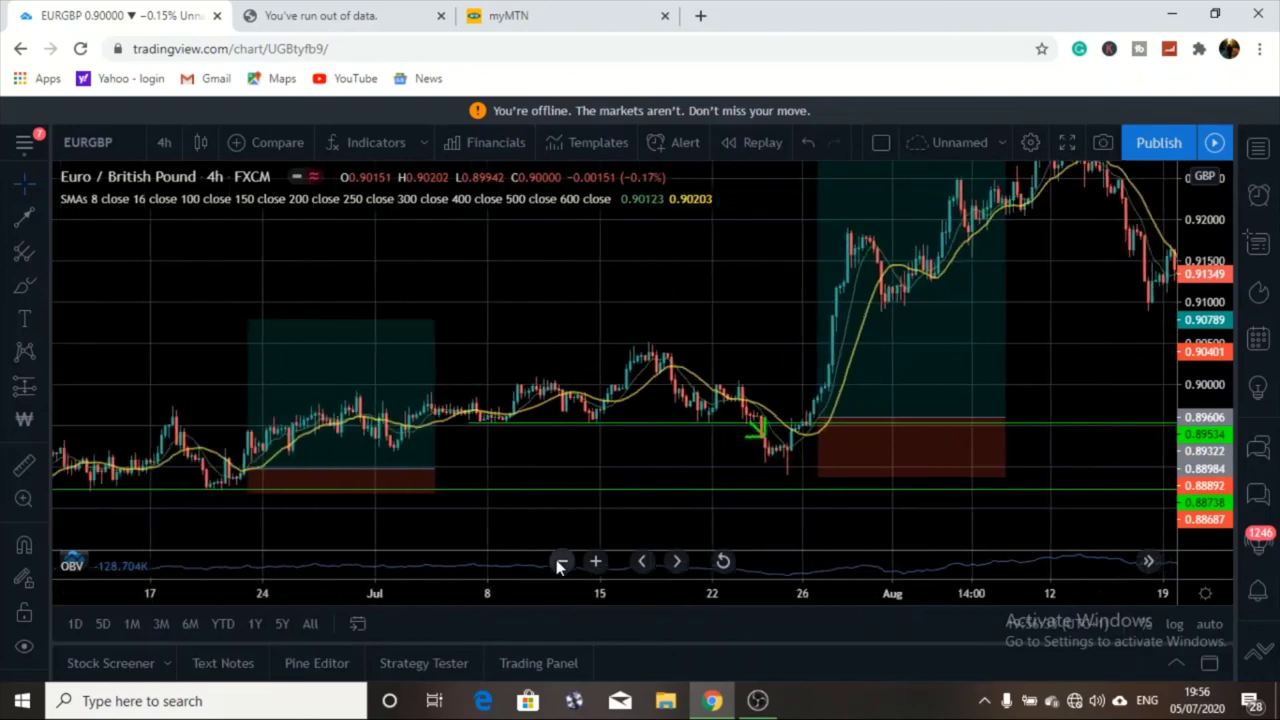
pyautogui.click(561, 562)
pyautogui.click(561, 562)
pyautogui.click(561, 562)
pyautogui.click(561, 562)
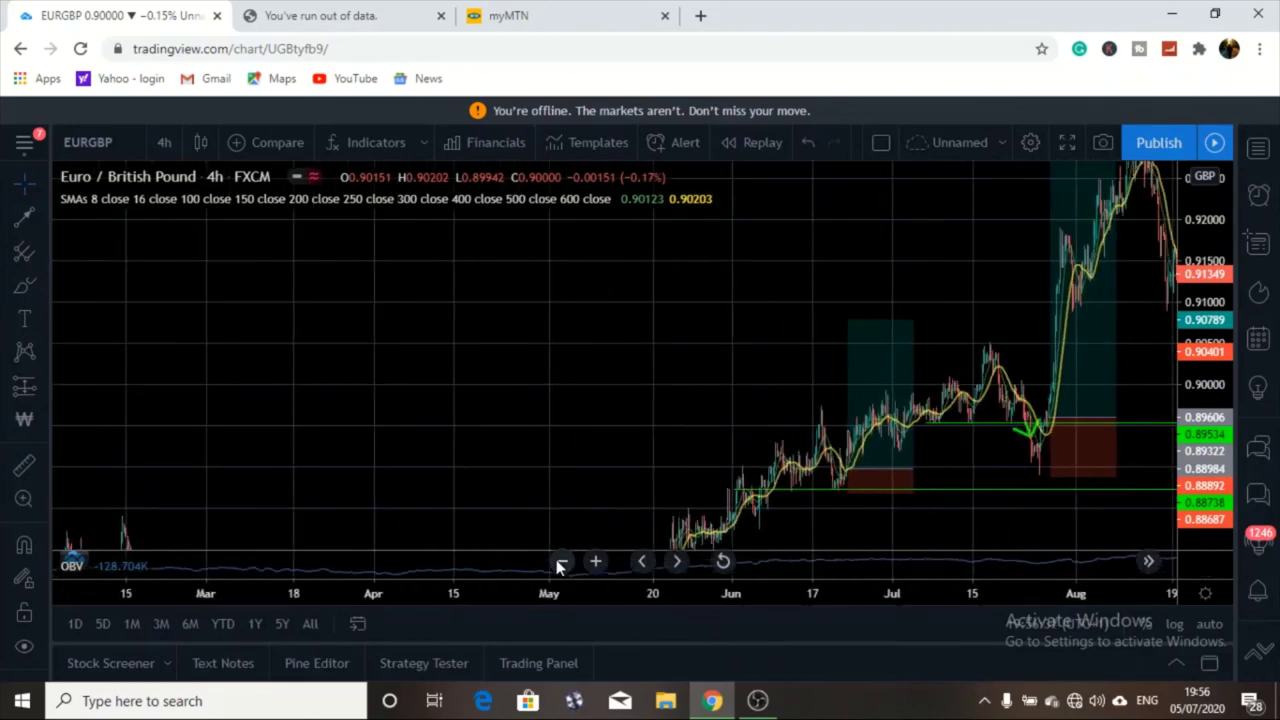
pyautogui.click(561, 562)
pyautogui.click(561, 562)
pyautogui.click(561, 562)
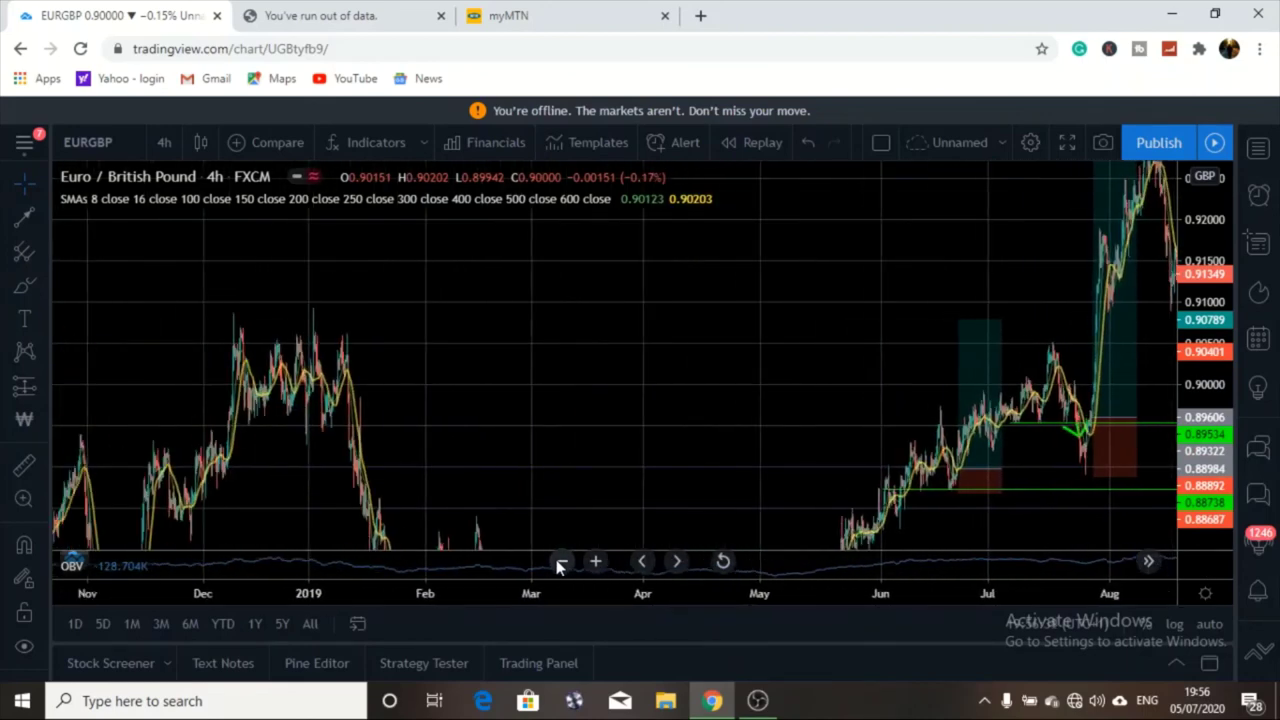